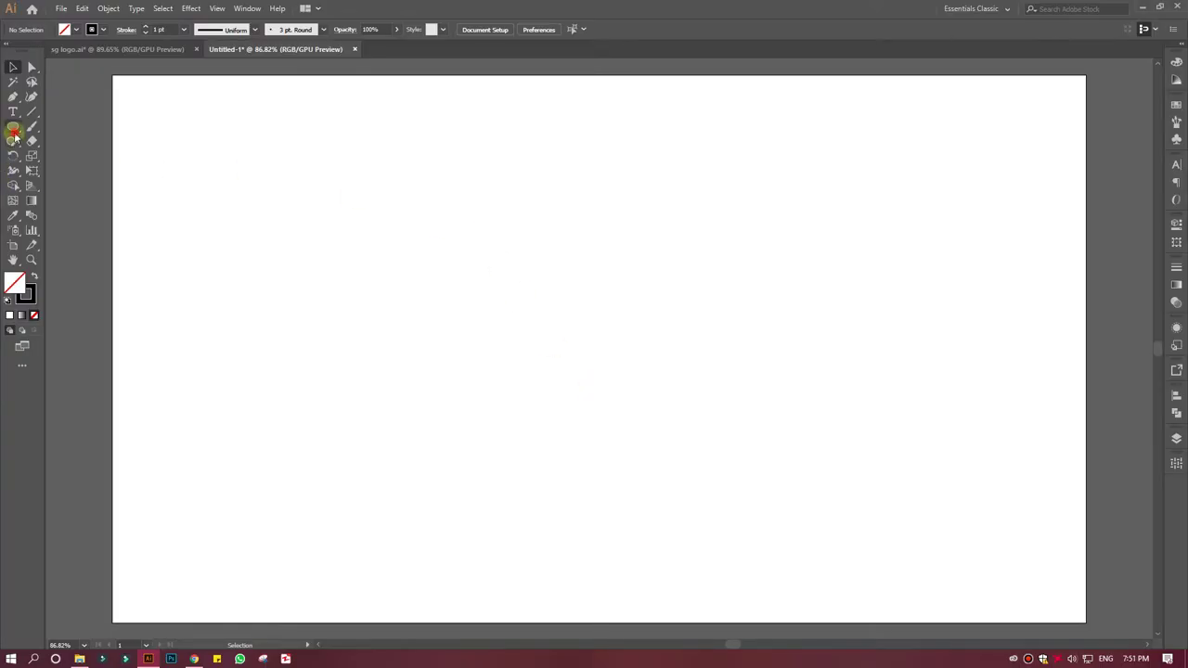
Draw a 260 px circle on the artboard with the Ellipse tool
click(13, 127)
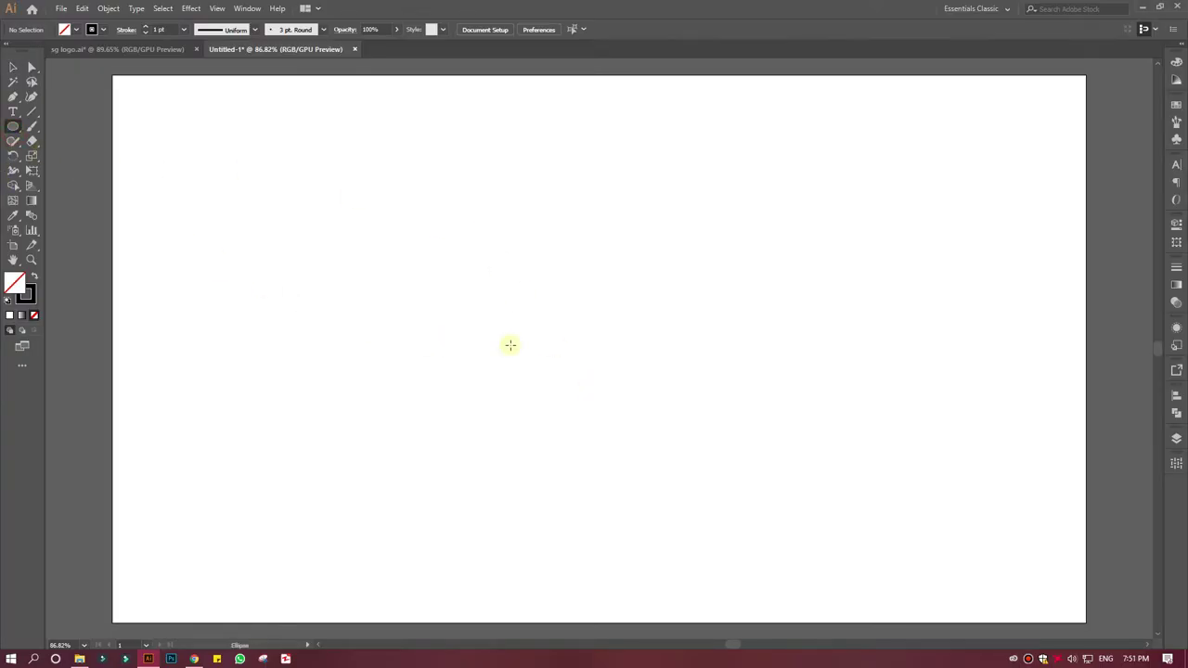
click(510, 345)
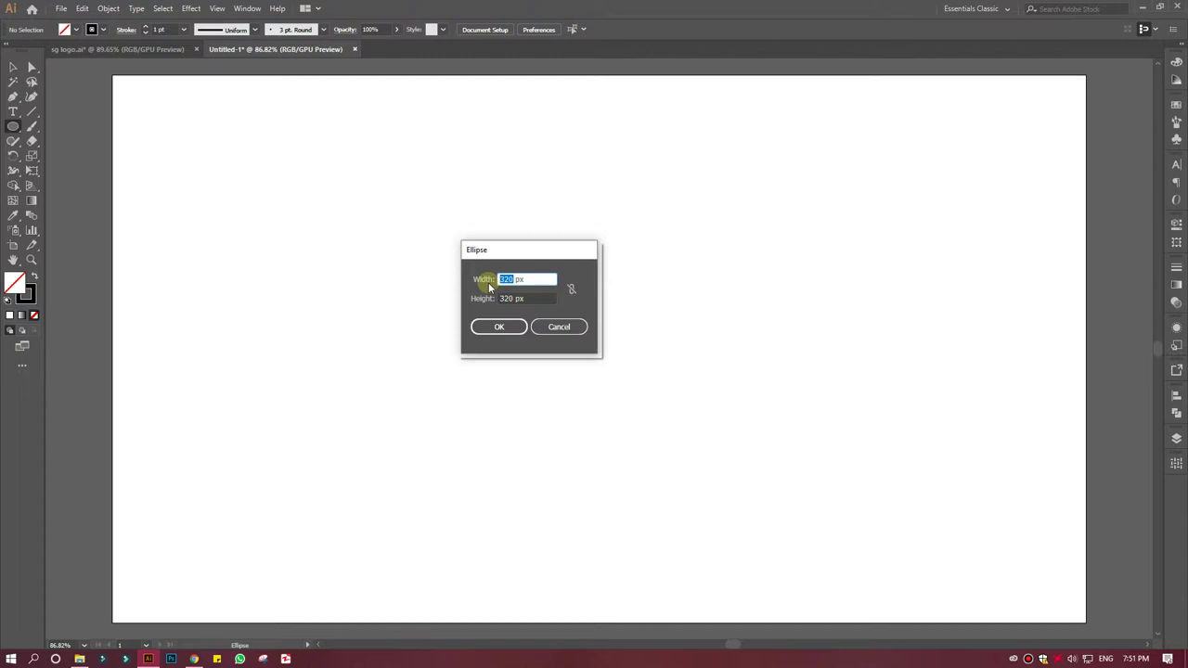
text(1)
key(Tab)
text(260)
key(Return)
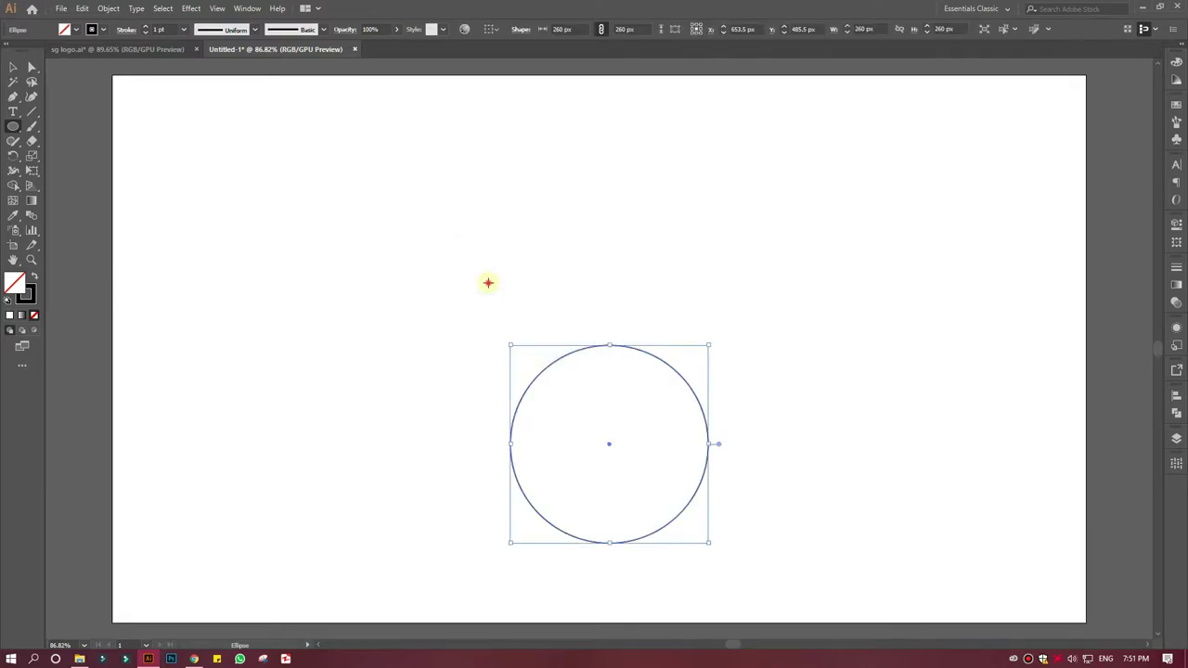
Add a 240 px circle centred inside the 260 px circle
click(488, 282)
text(240)
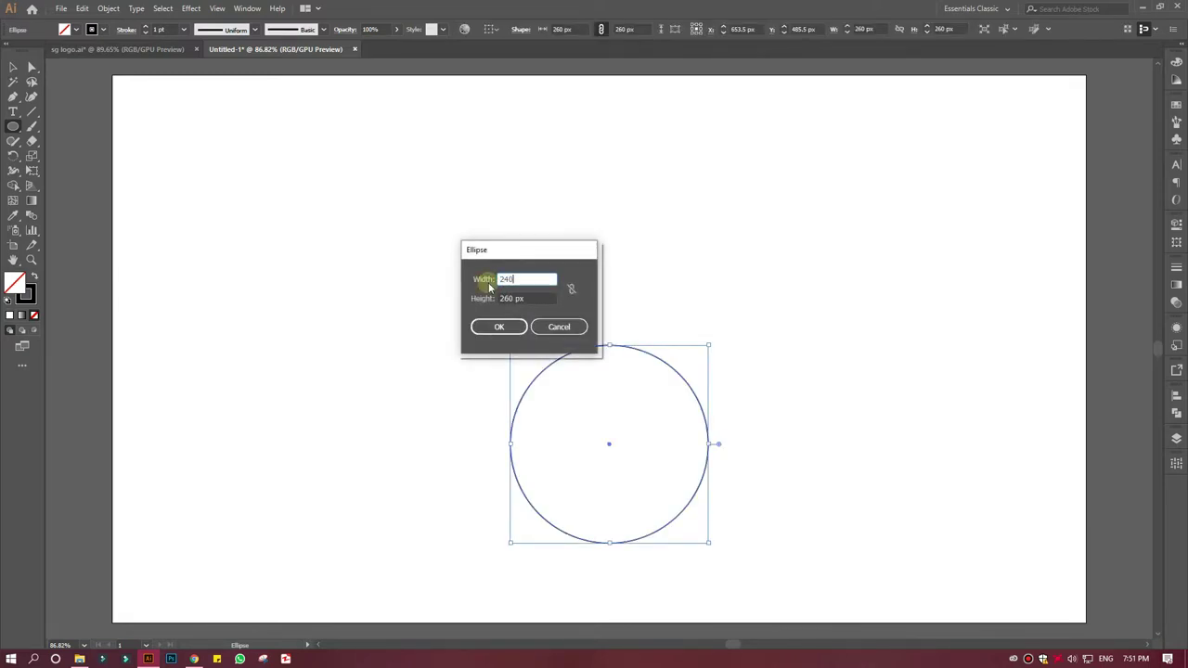
key(Tab)
text(24)
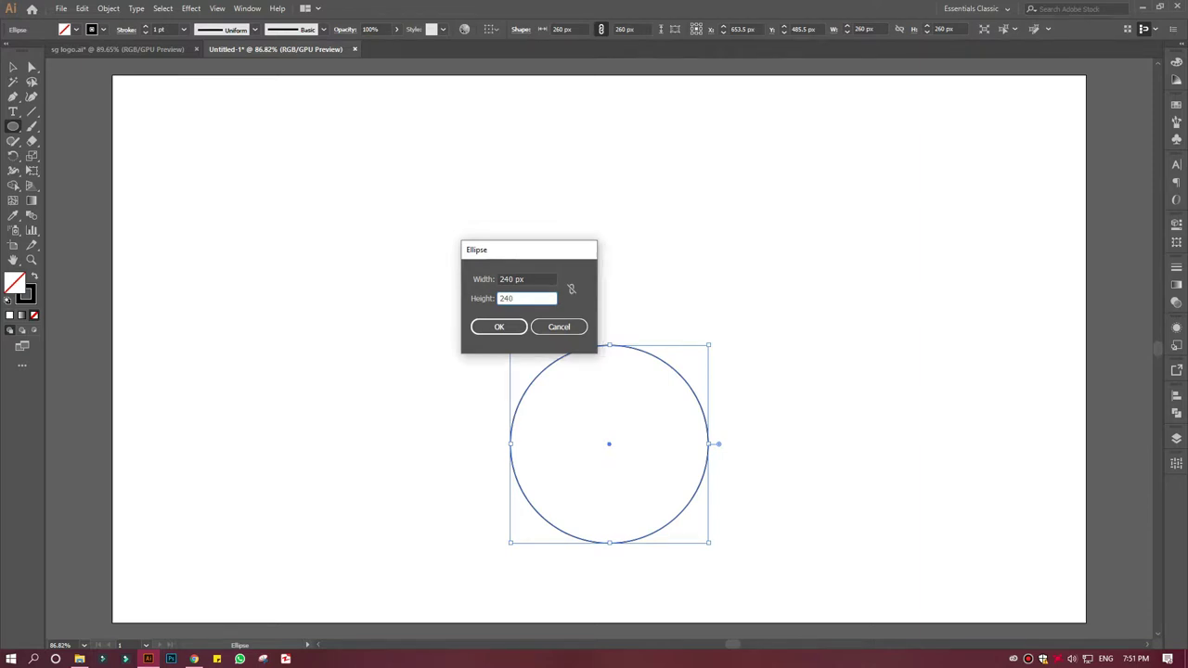
key(Return)
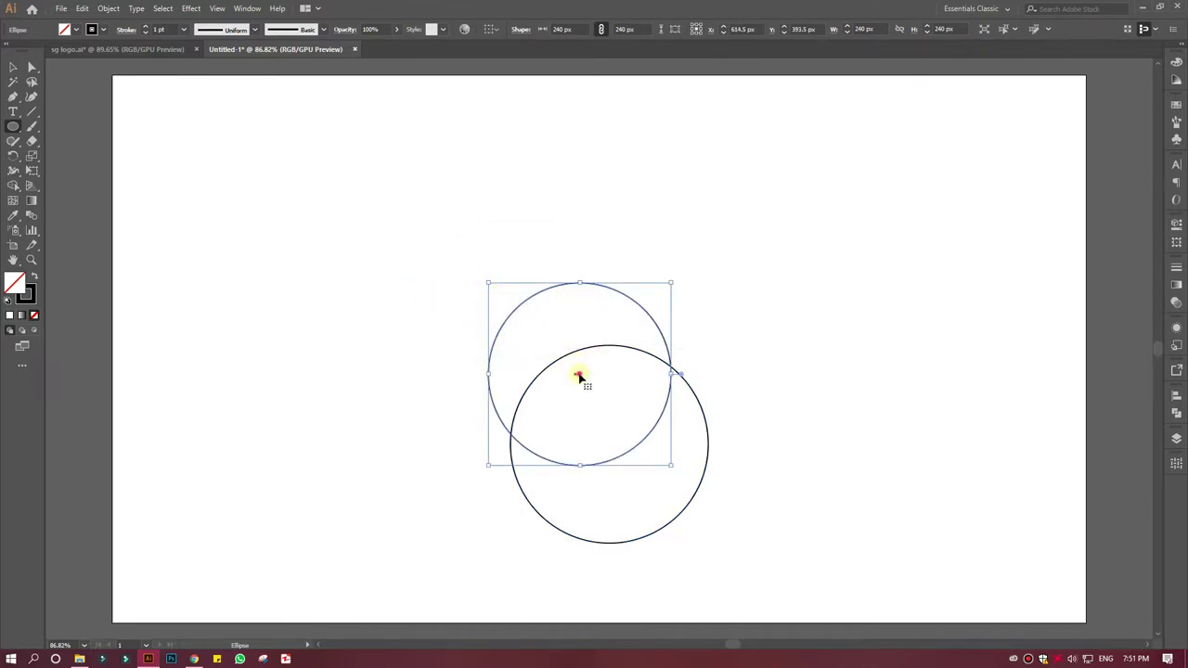
drag(578, 376, 607, 445)
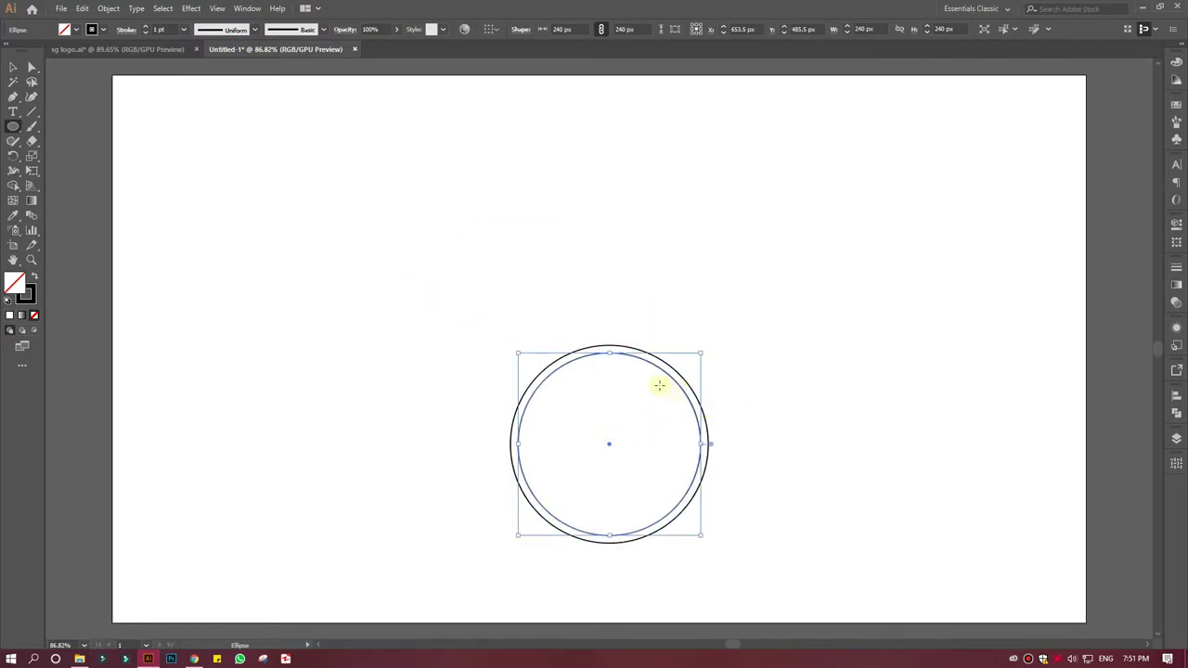
Add a 220 px circle centred inside the rings
click(519, 307)
text(220)
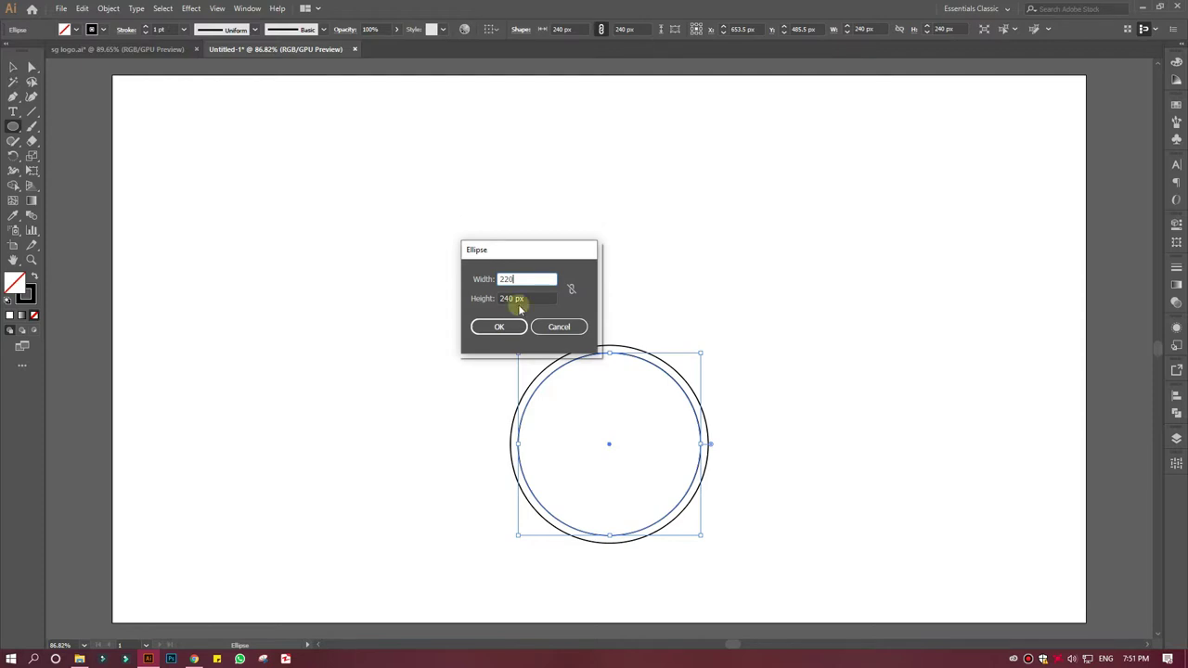
key(Tab)
text(22)
key(Return)
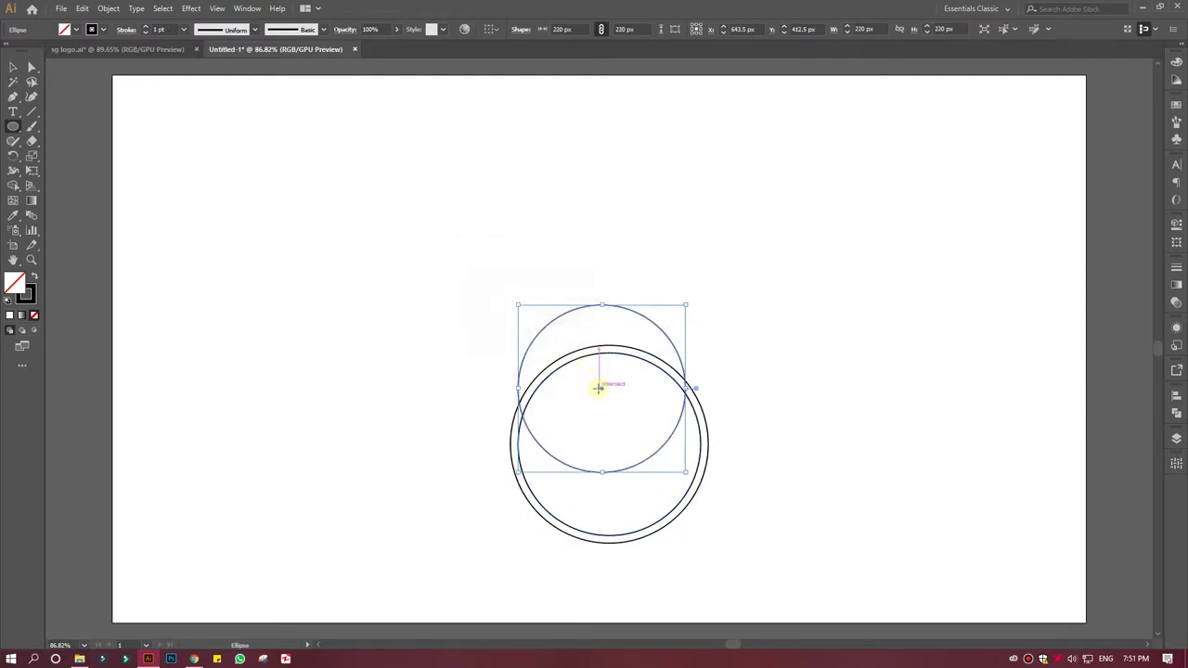
drag(601, 389, 606, 444)
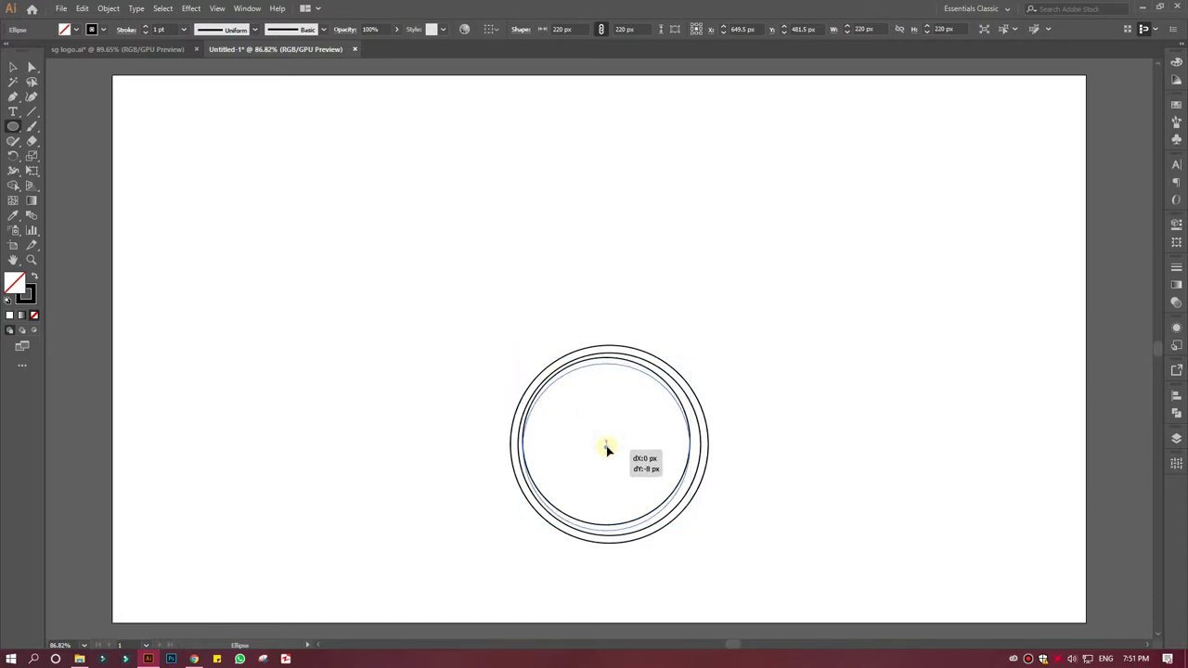
click(13, 66)
Select the three concentric circles and drag them together up and to the left
drag(461, 305, 641, 477)
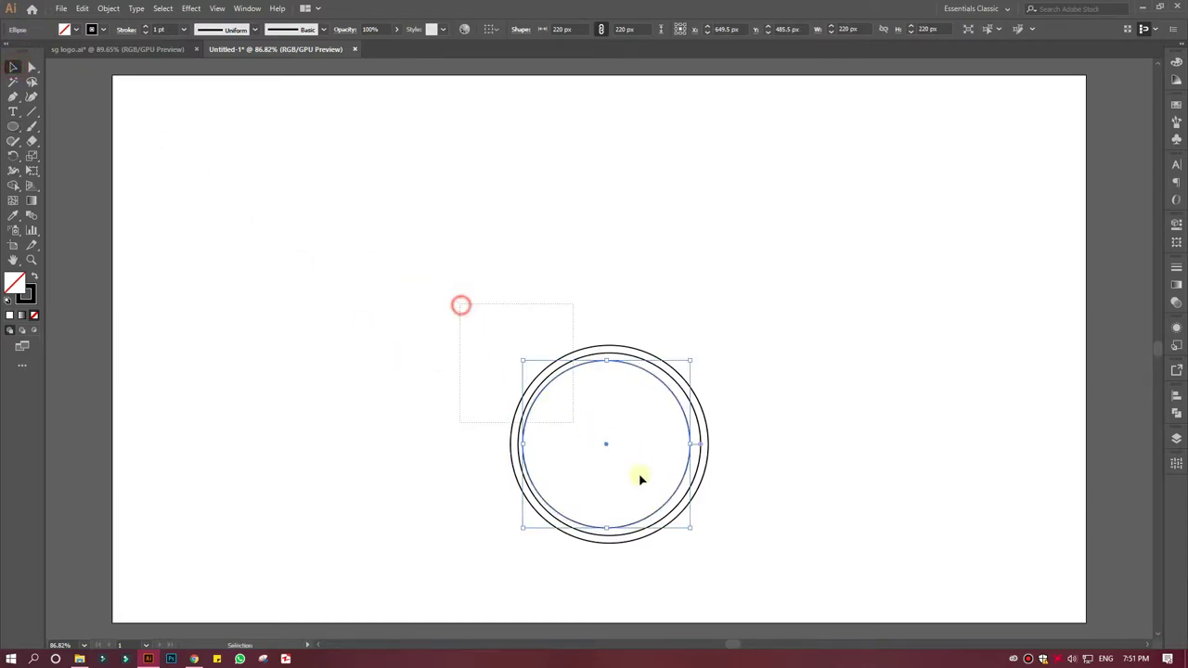
drag(605, 439, 517, 247)
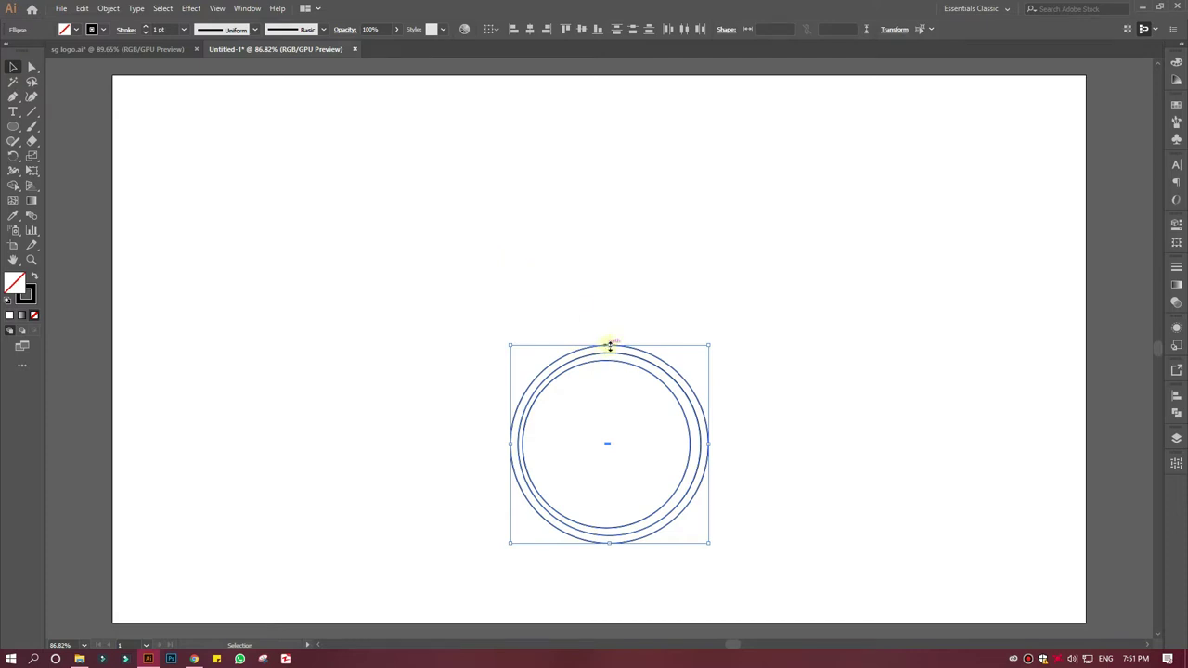
drag(614, 356, 493, 184)
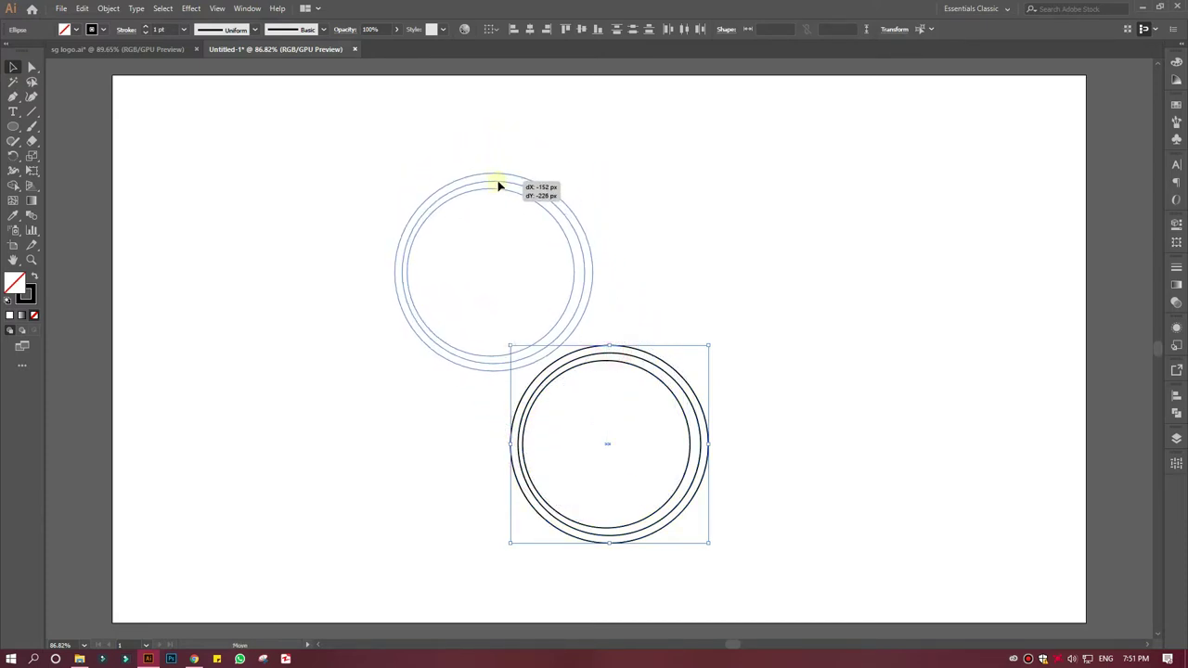
click(516, 427)
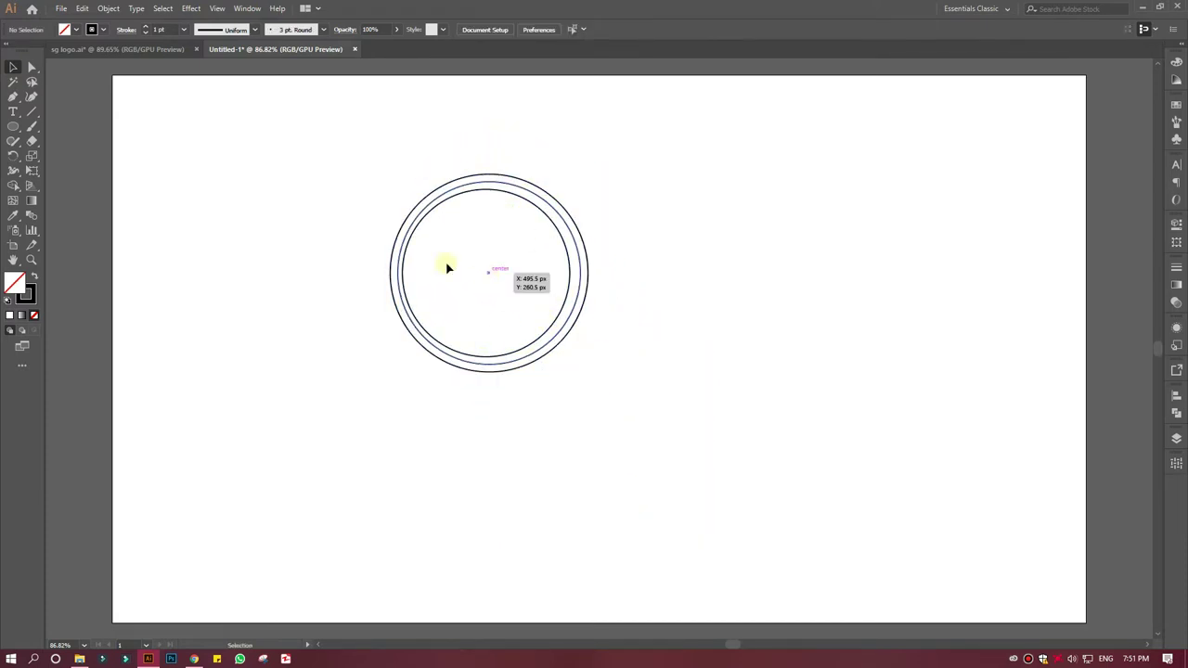
click(12, 128)
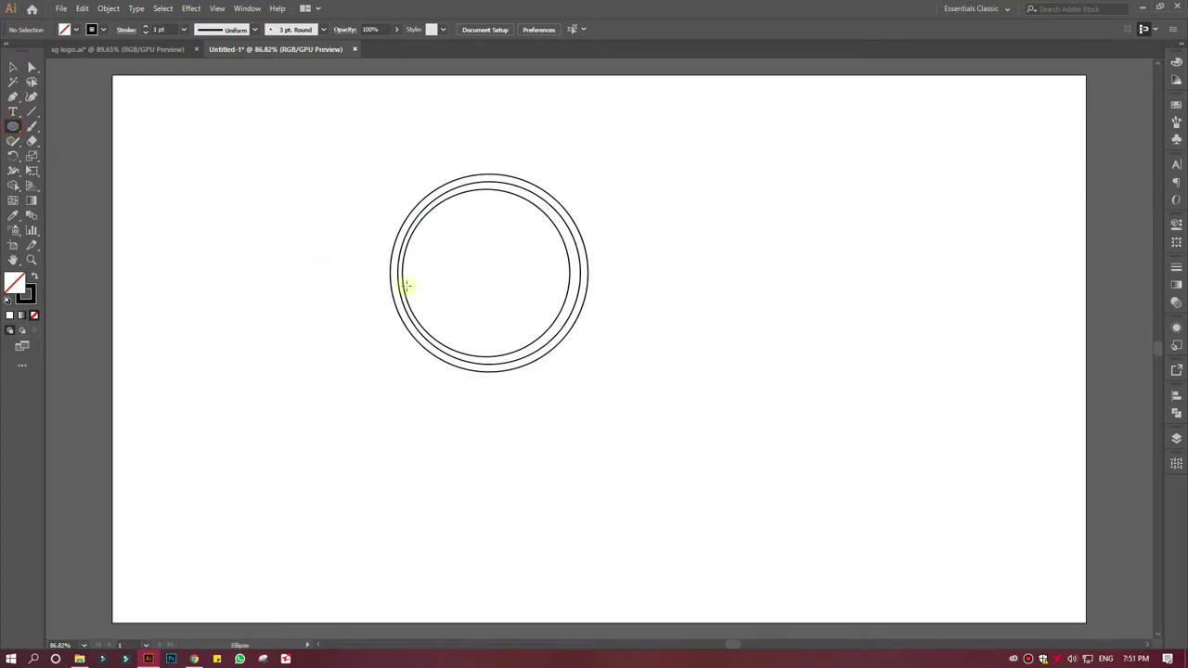
Add 200 px and 180 px circles, each centred inside the rings
click(352, 299)
text(200)
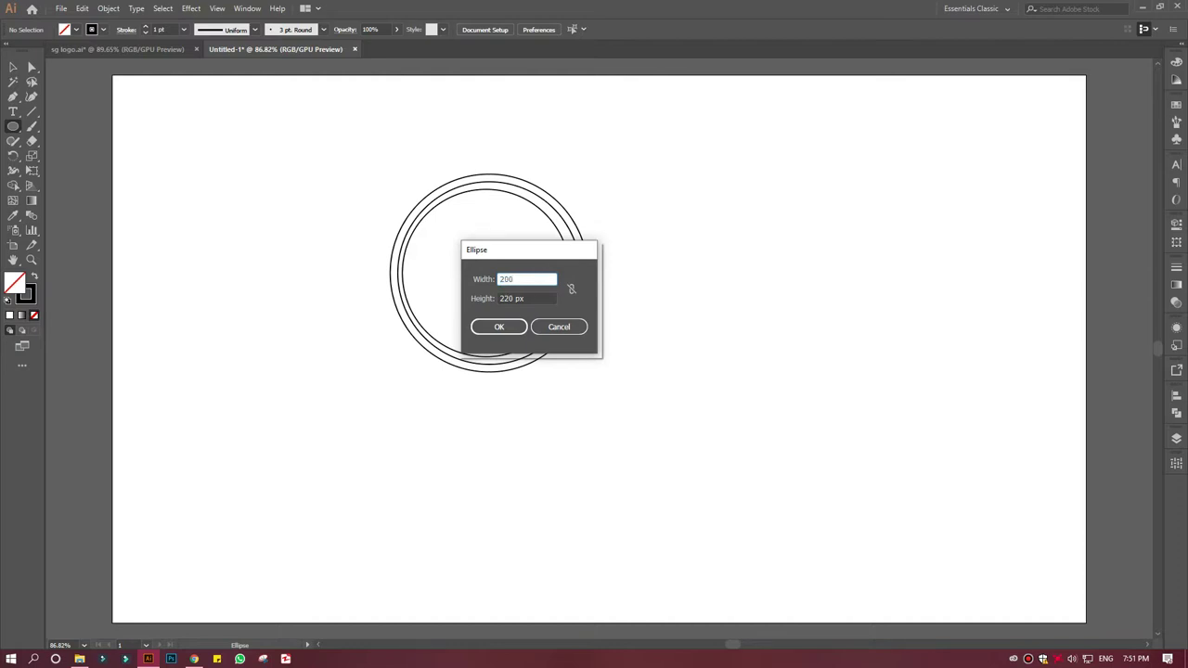
key(Tab)
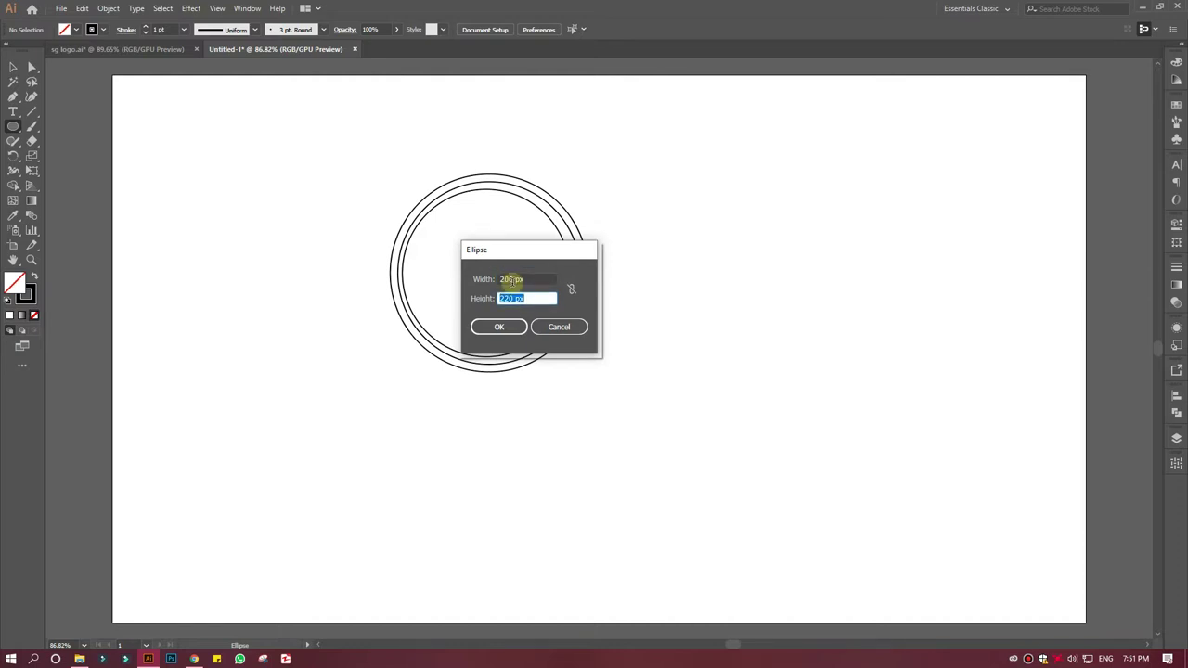
text(200)
key(Return)
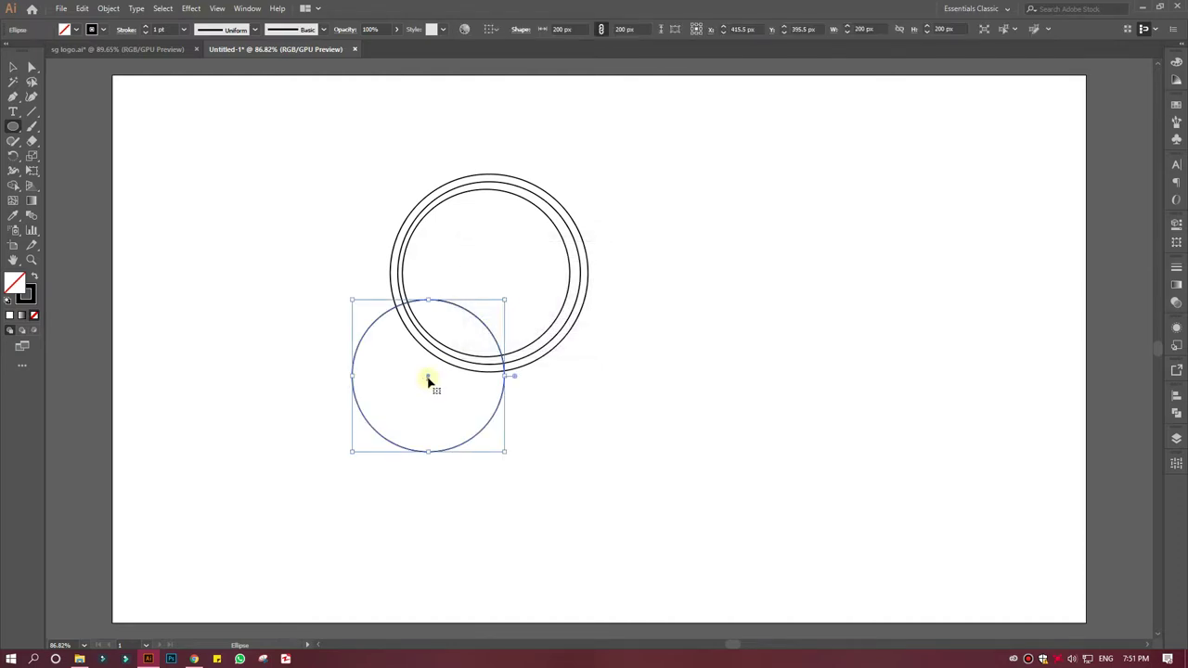
drag(428, 378, 489, 276)
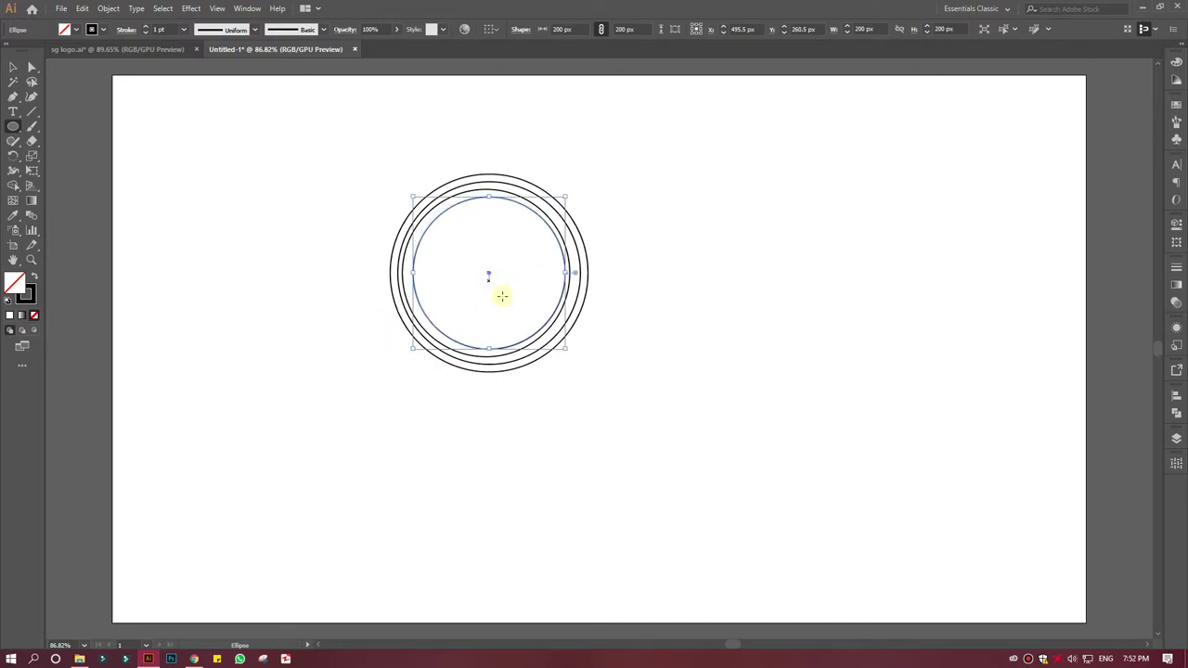
click(619, 415)
text(180)
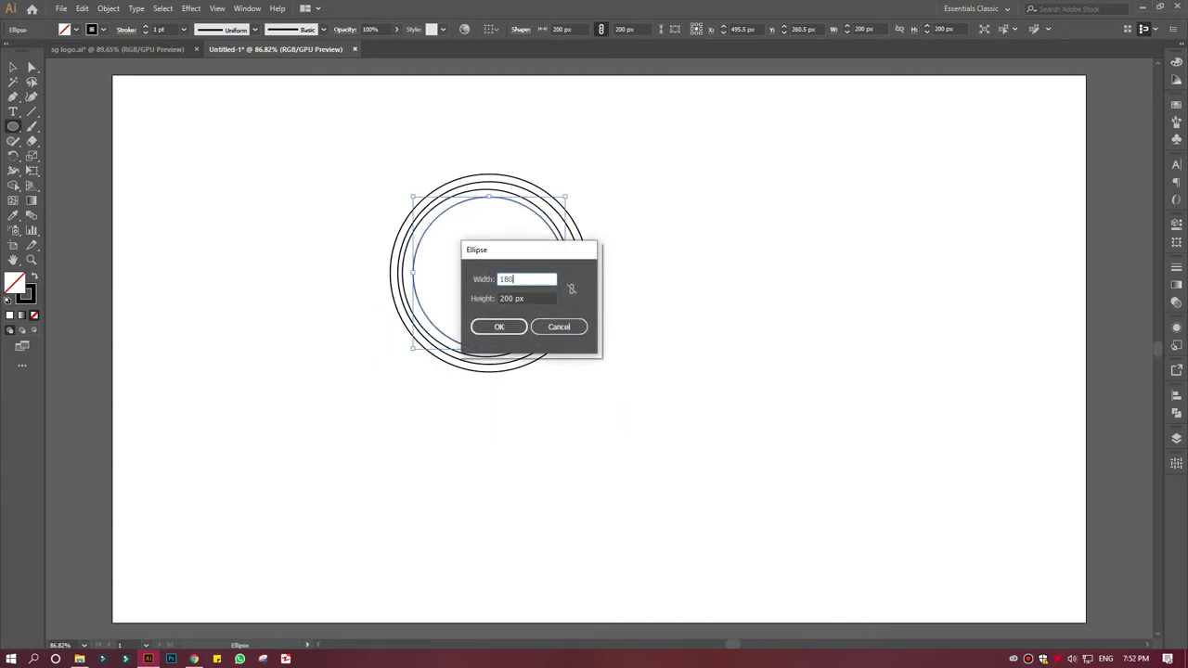
key(Tab)
key(Return)
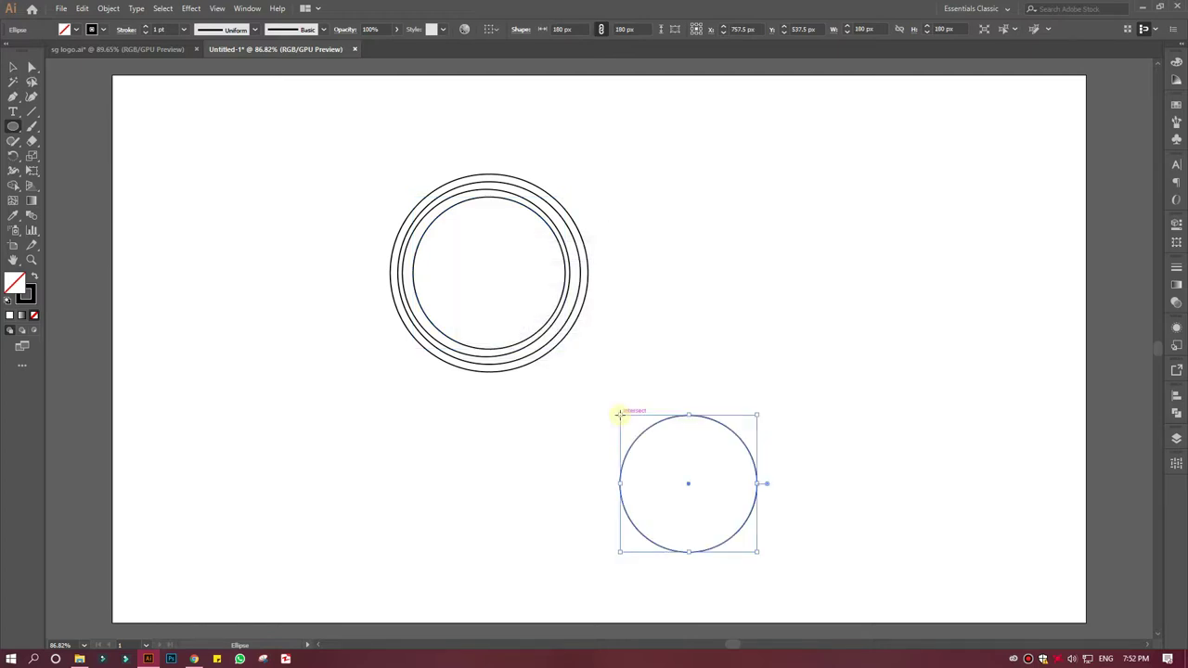
drag(689, 483, 489, 273)
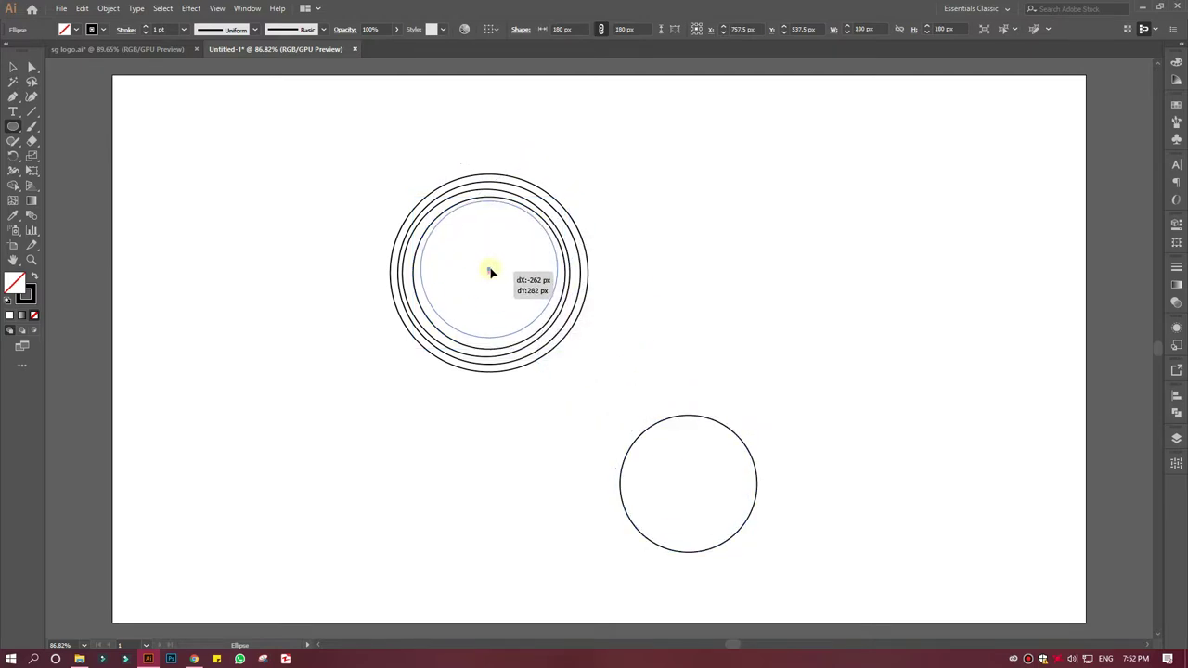
Add a centred 160 px circle after cancelling a mistaken size entry
click(792, 328)
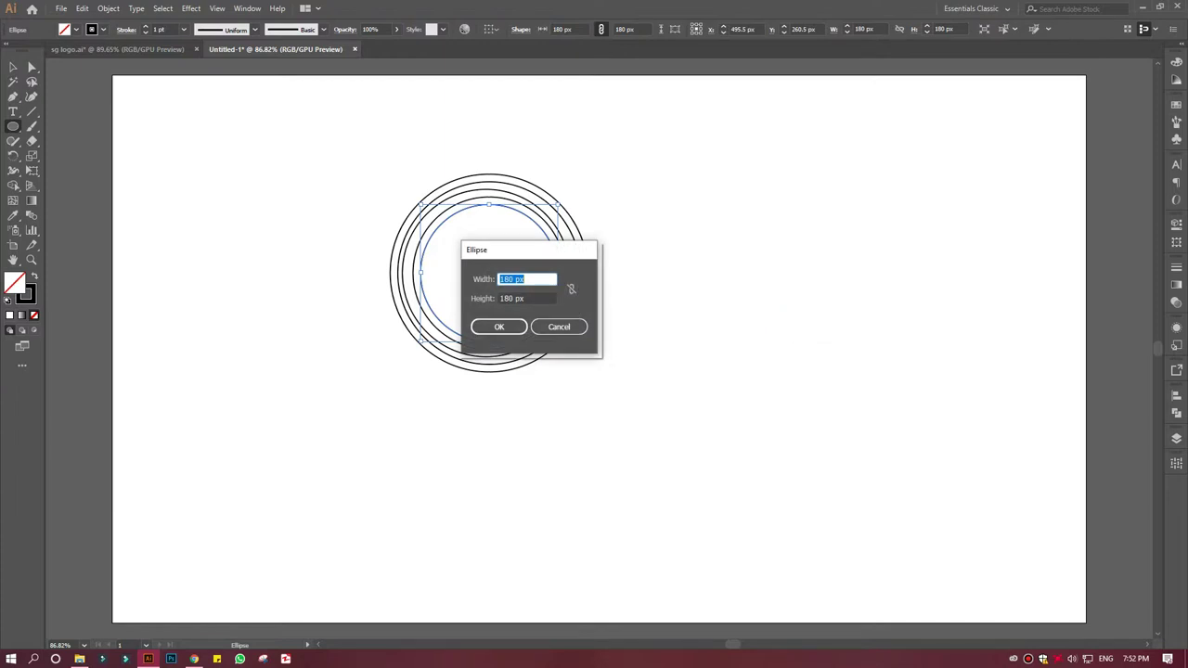
key(Tab)
text(140)
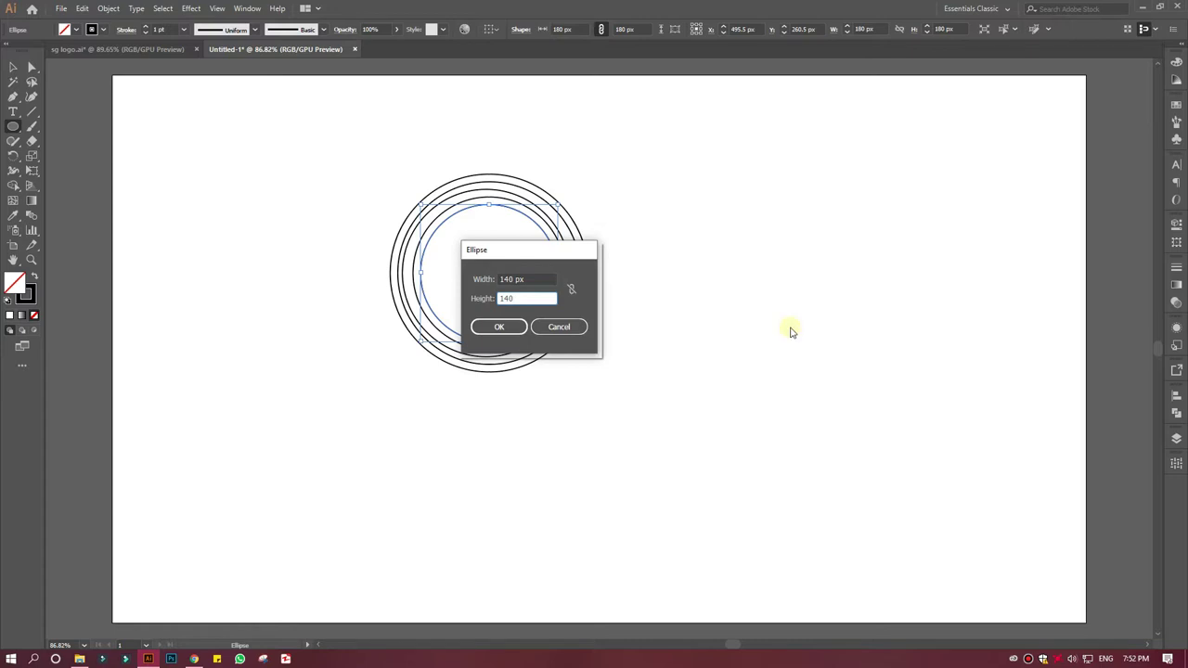
click(578, 327)
click(604, 319)
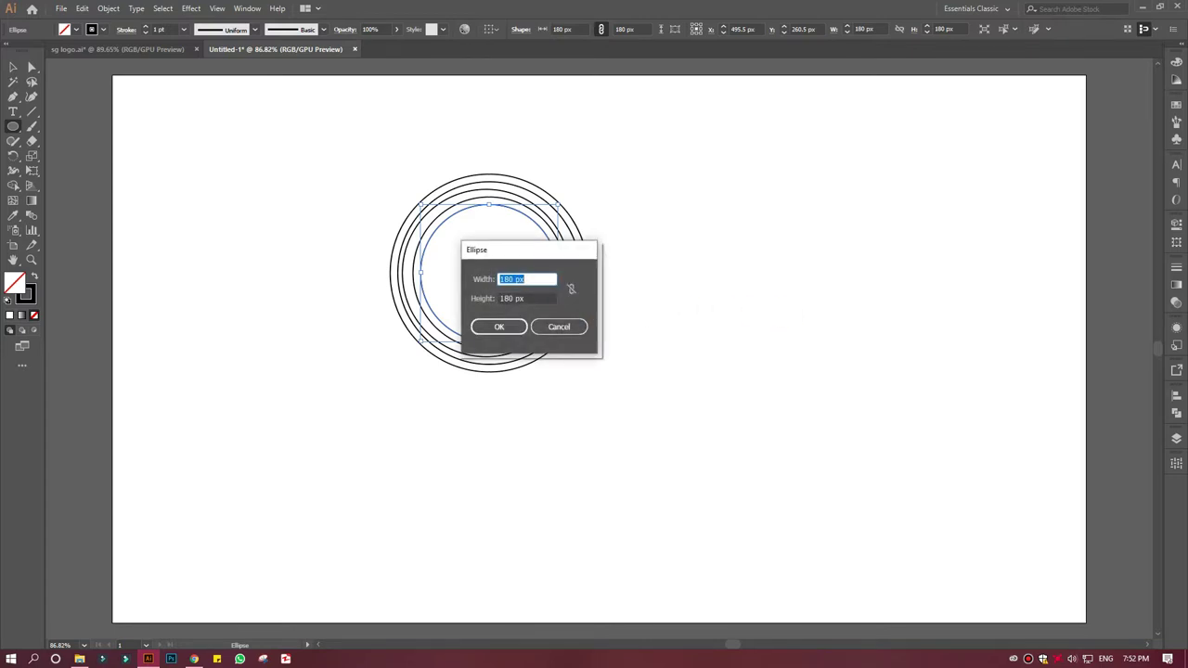
text(160)
key(Tab)
text(1)
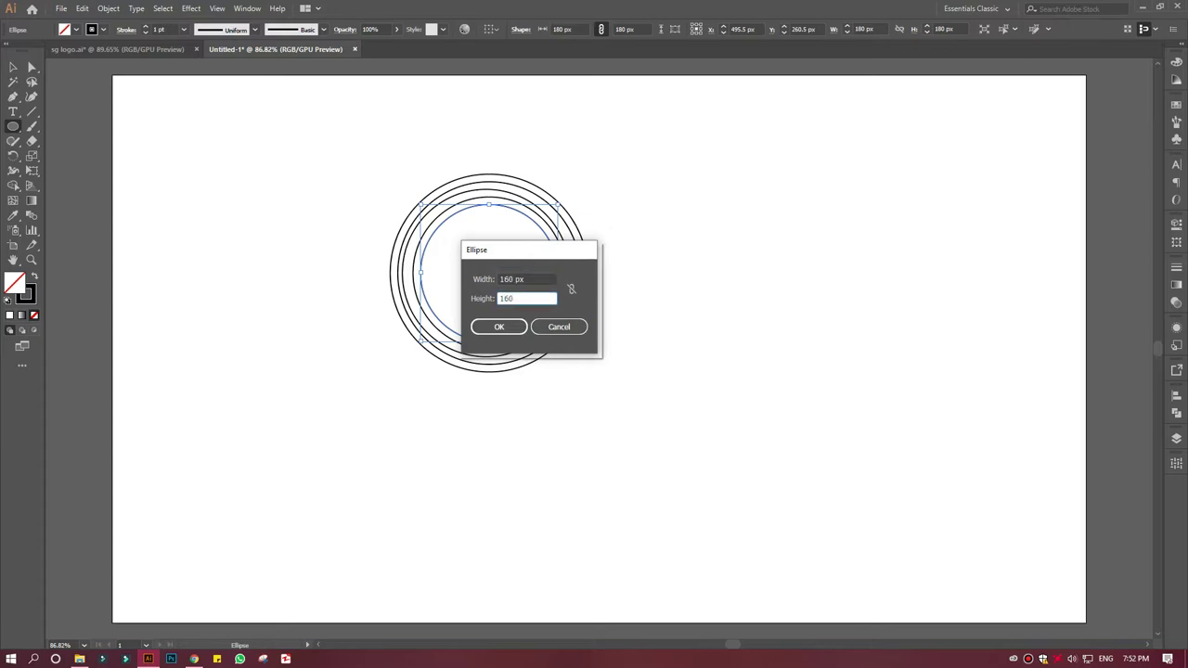
key(Return)
drag(664, 376, 489, 271)
Add a 140 px circle centred inside the rings
click(714, 288)
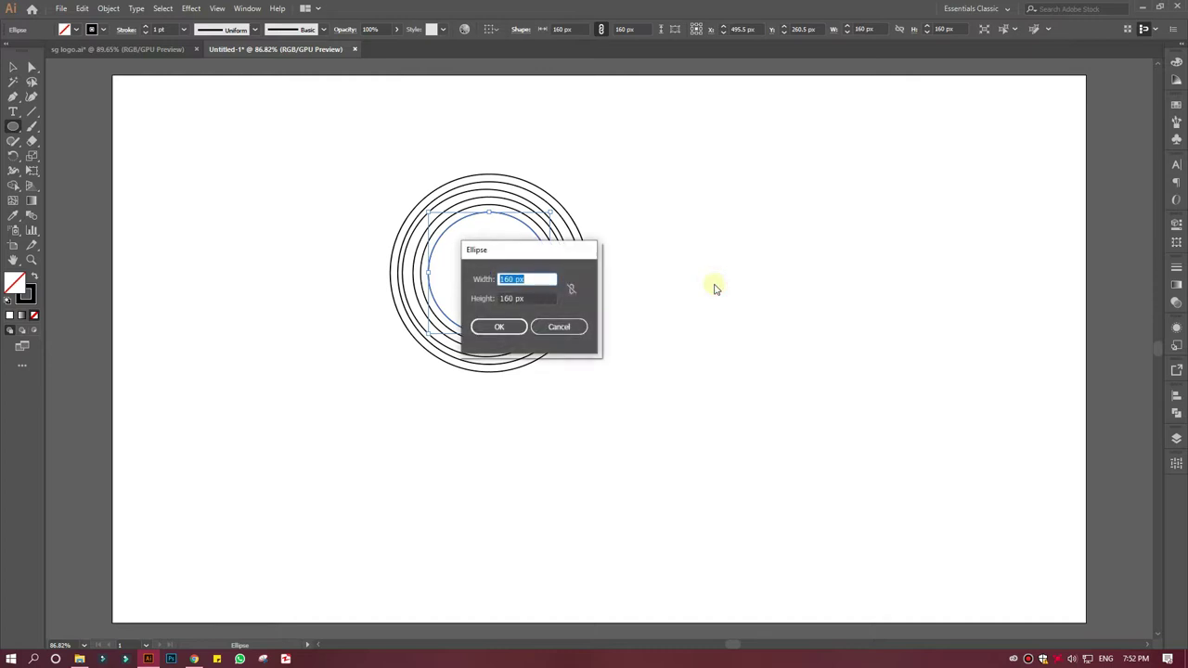
click(501, 277)
text(140)
key(Tab)
text(140)
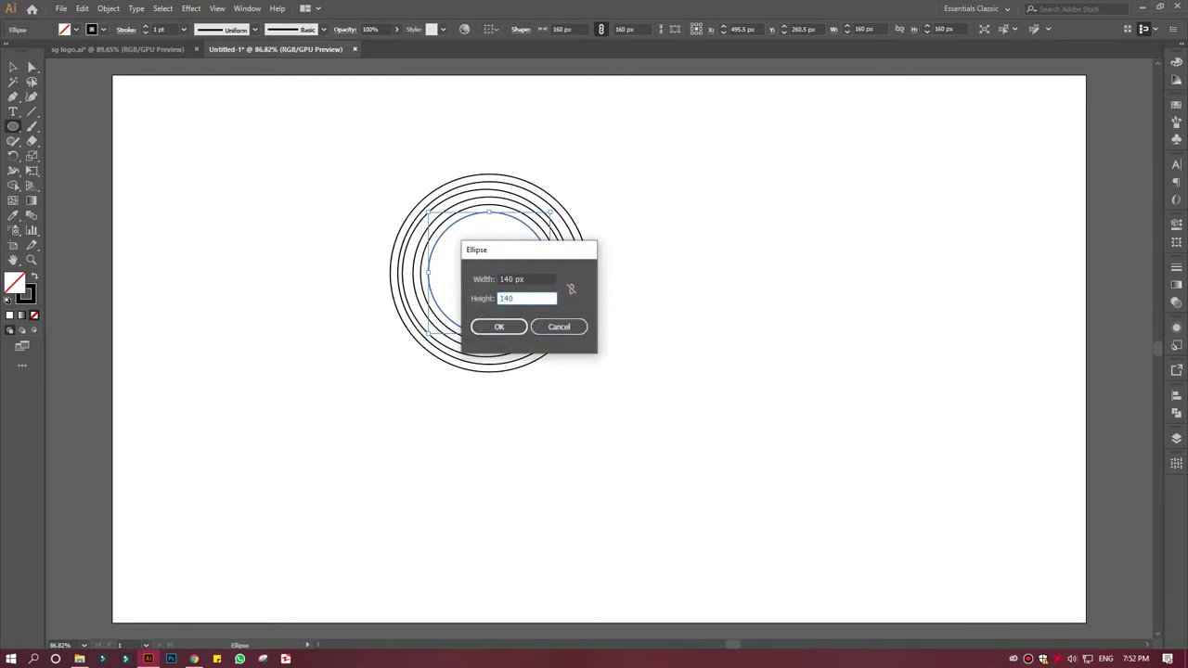
key(Return)
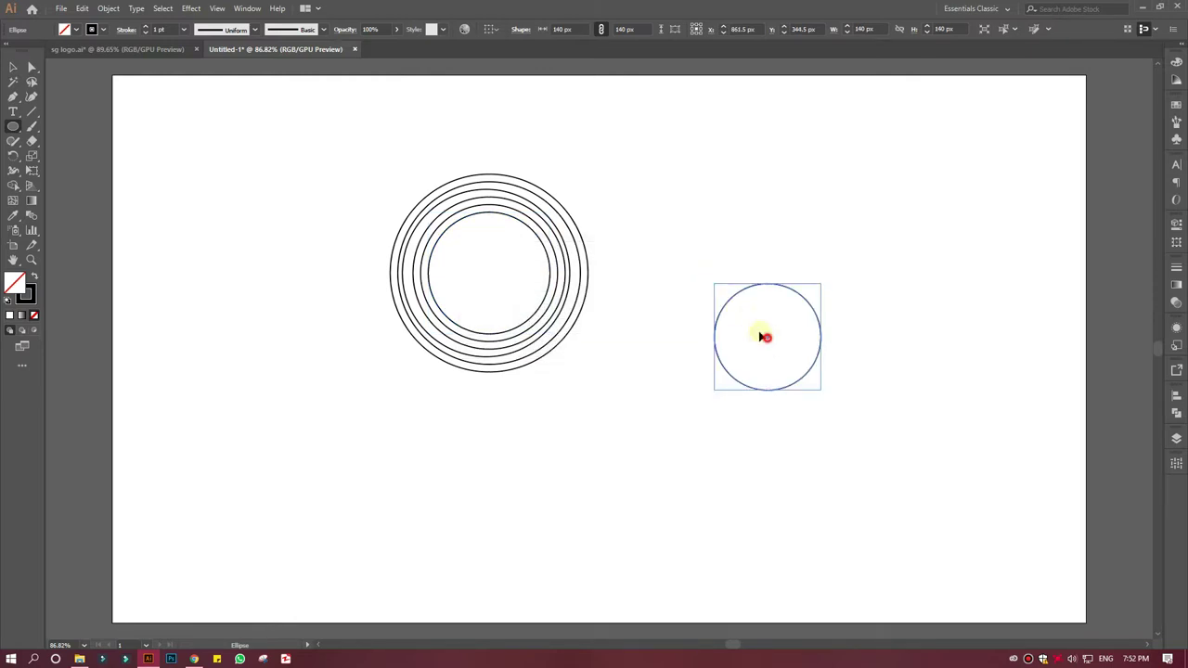
drag(759, 336, 489, 271)
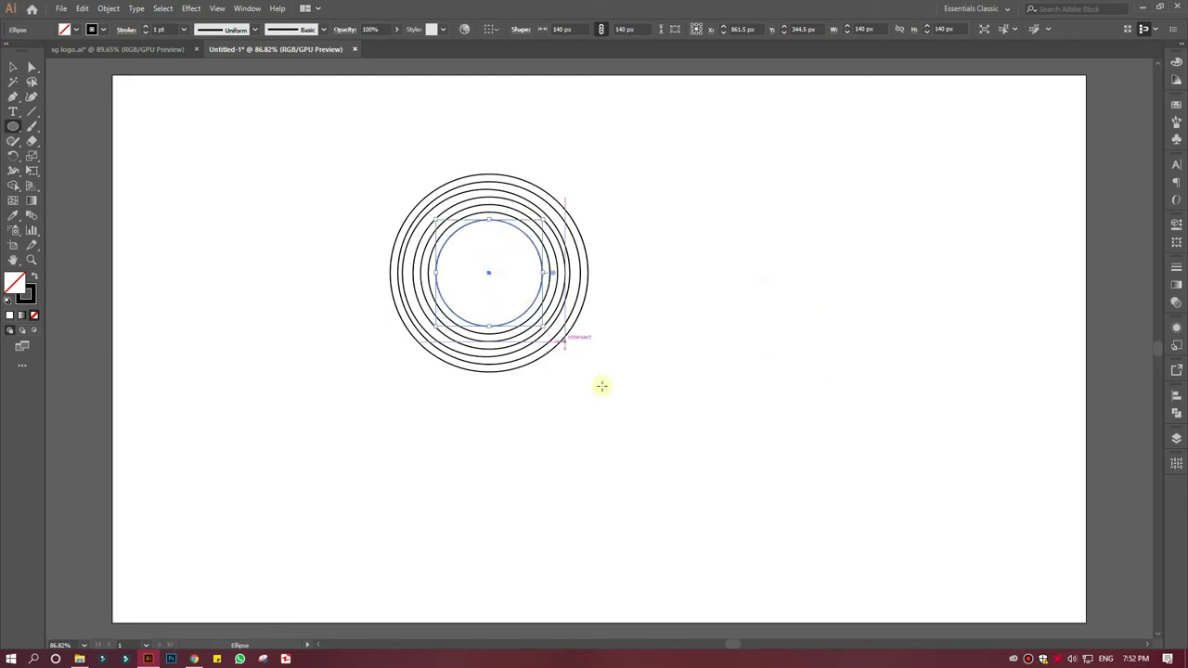
Add 120 px and 100 px circles, each centred inside the rings
click(664, 390)
text(12)
key(Tab)
text(12)
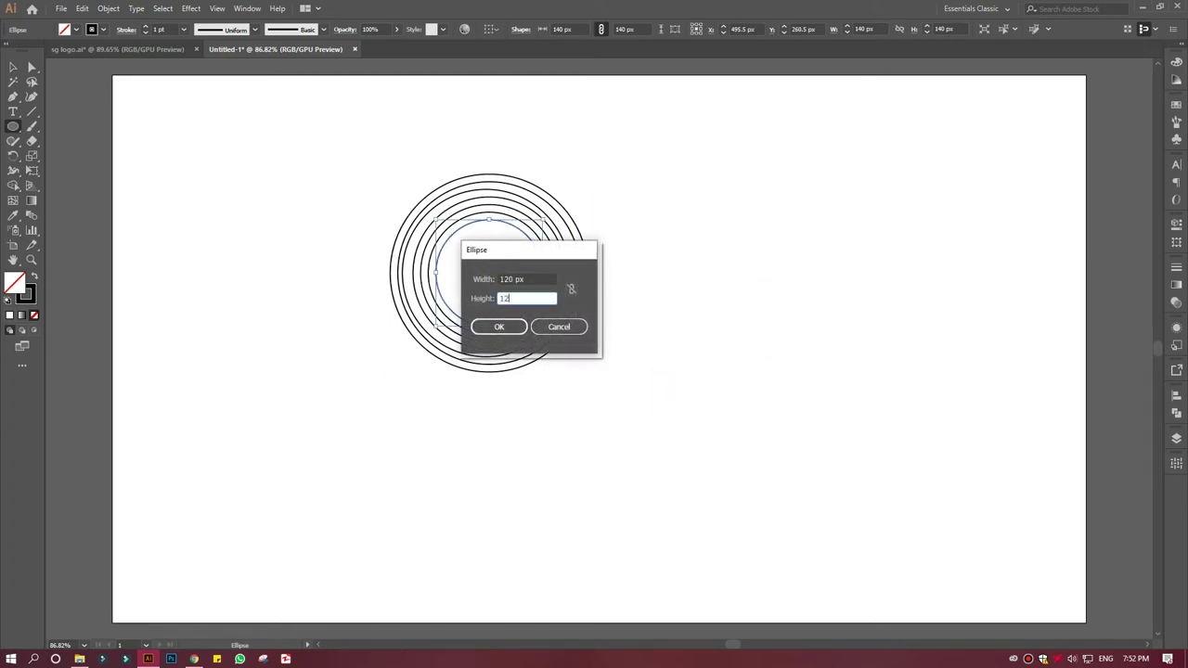
key(Return)
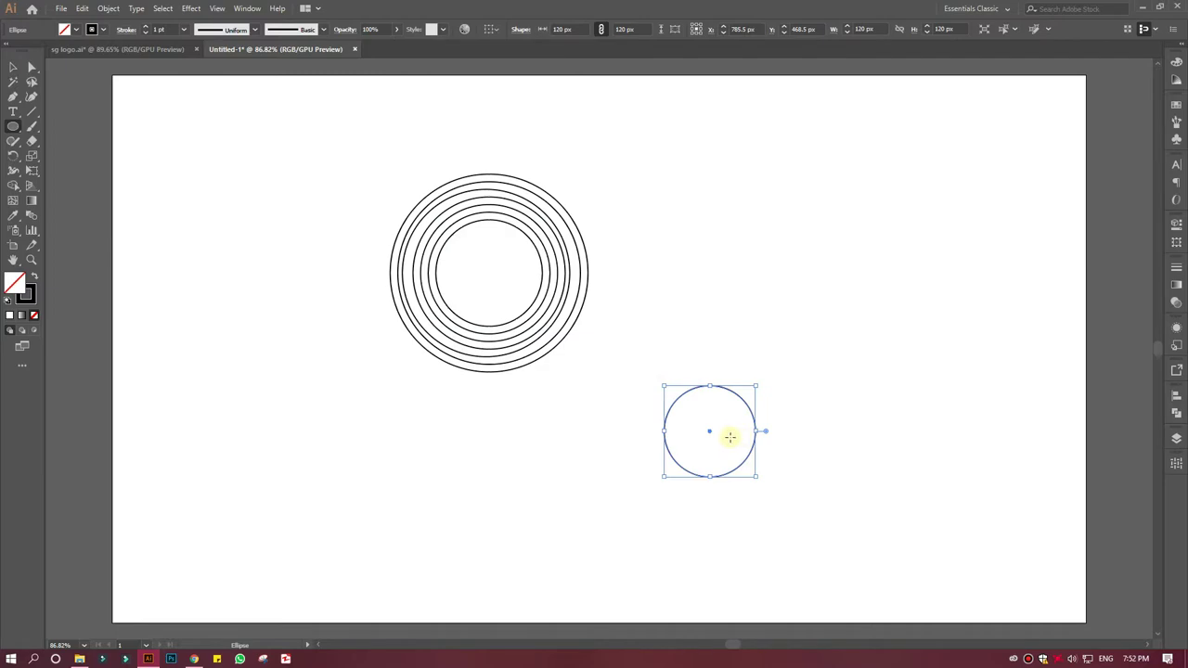
drag(710, 436, 488, 278)
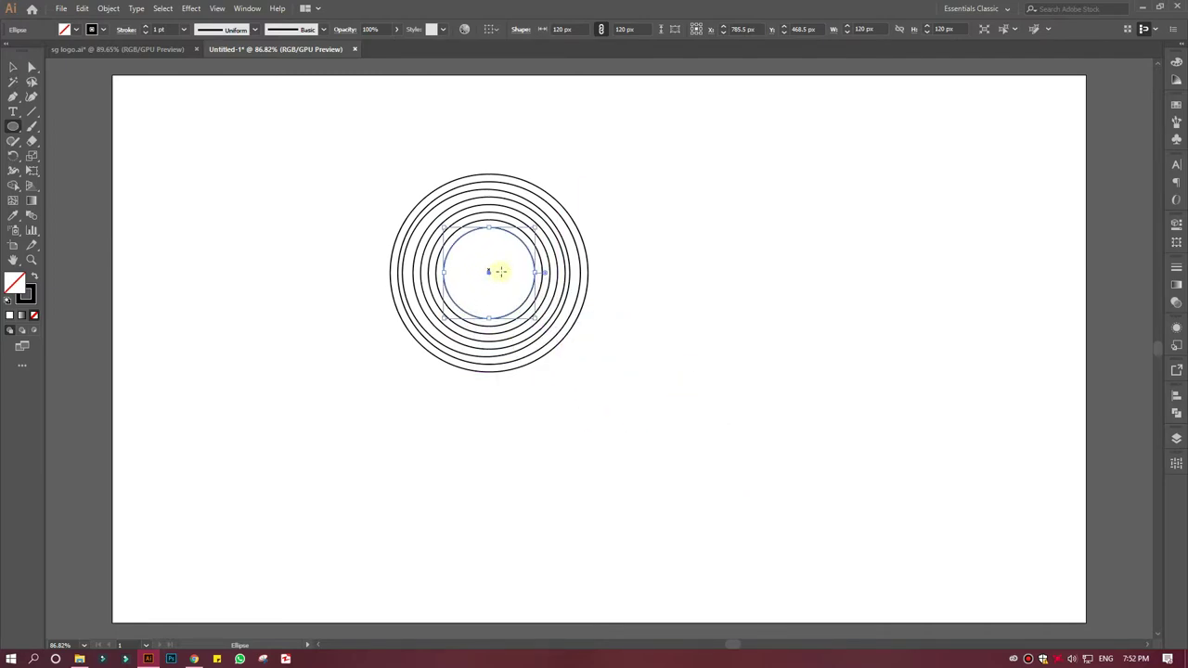
click(757, 358)
text(100)
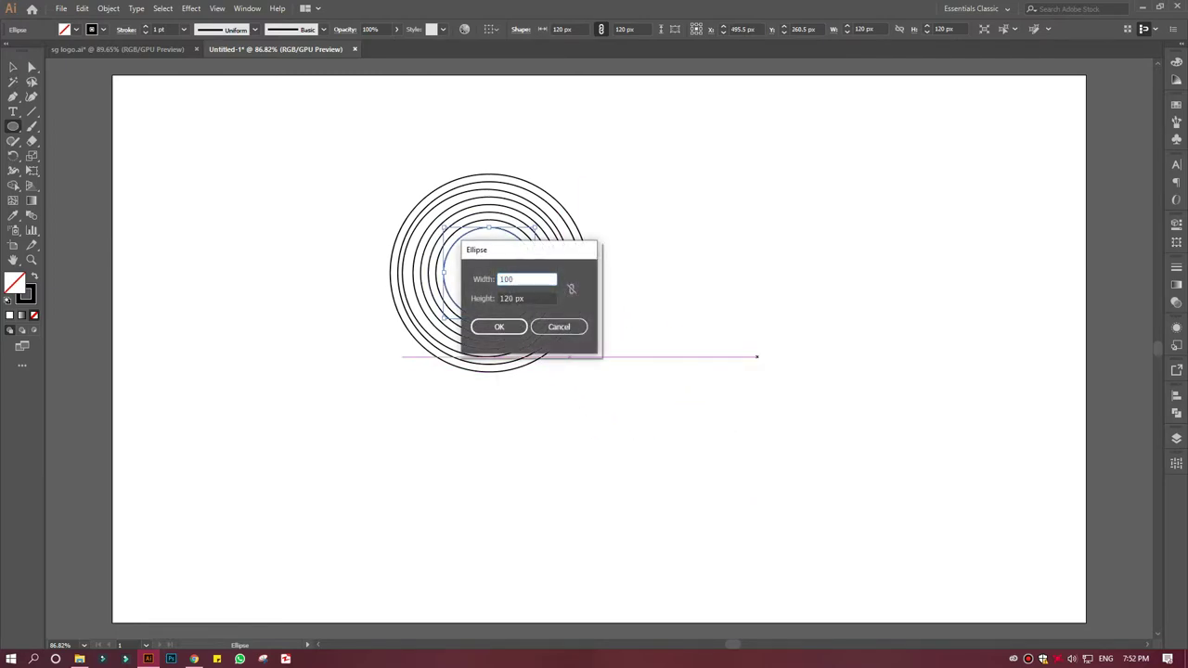
key(Tab)
text(10)
key(Return)
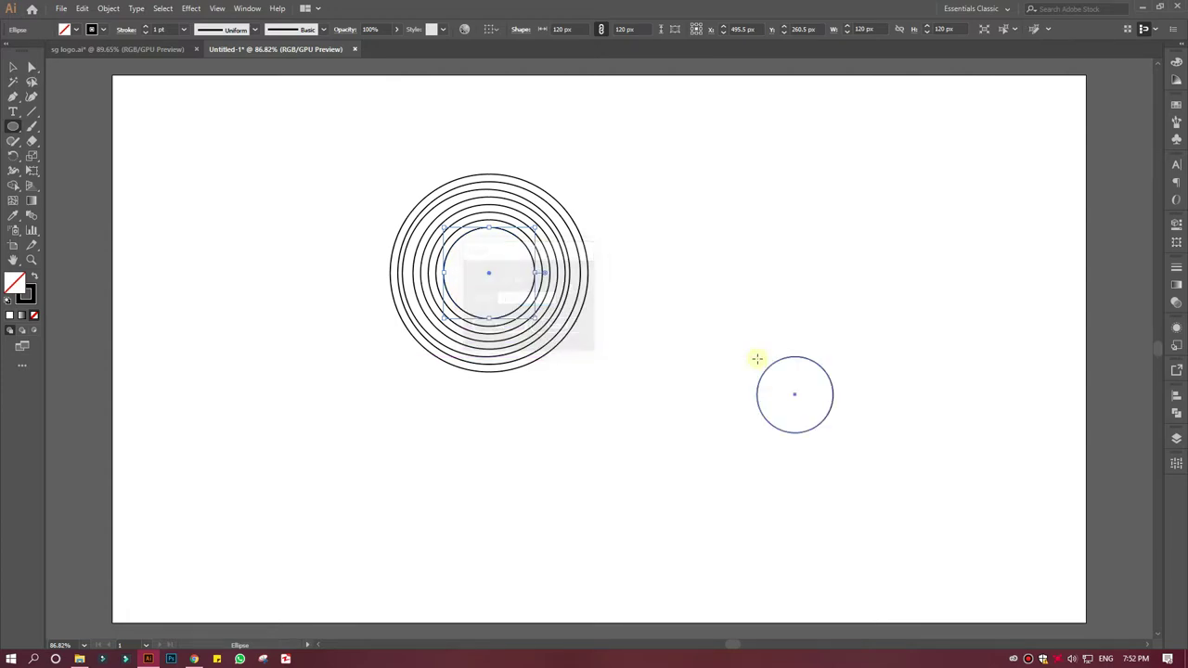
drag(795, 395, 490, 270)
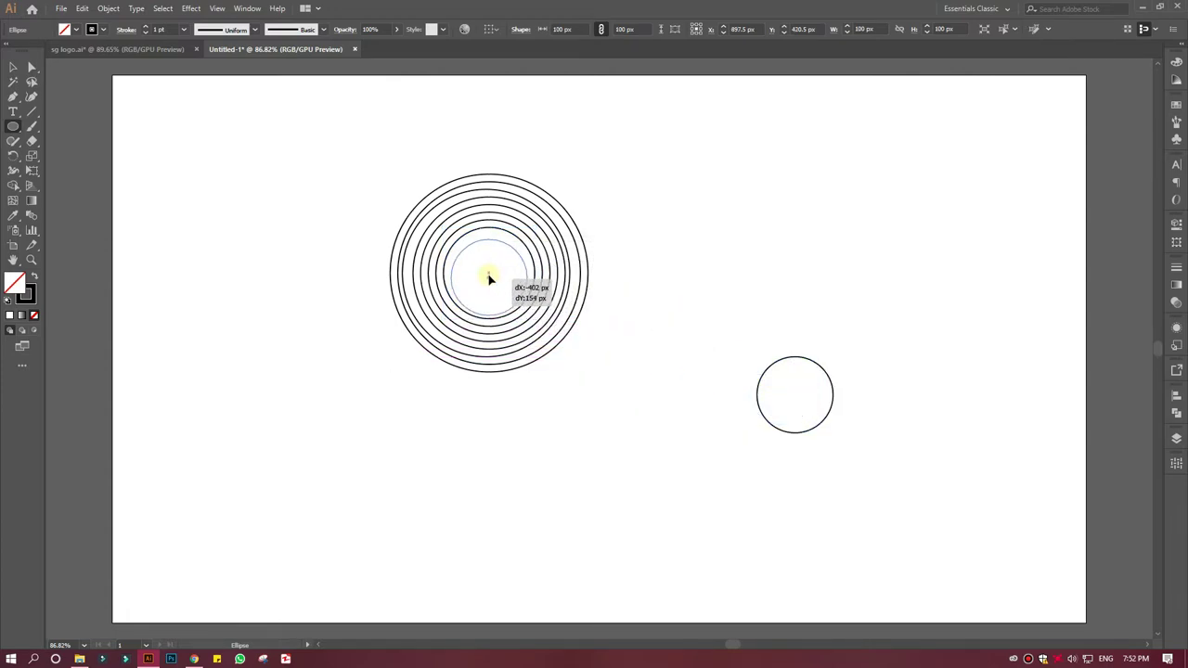
Add 80 px and 60 px circles, each centred inside the rings
click(842, 387)
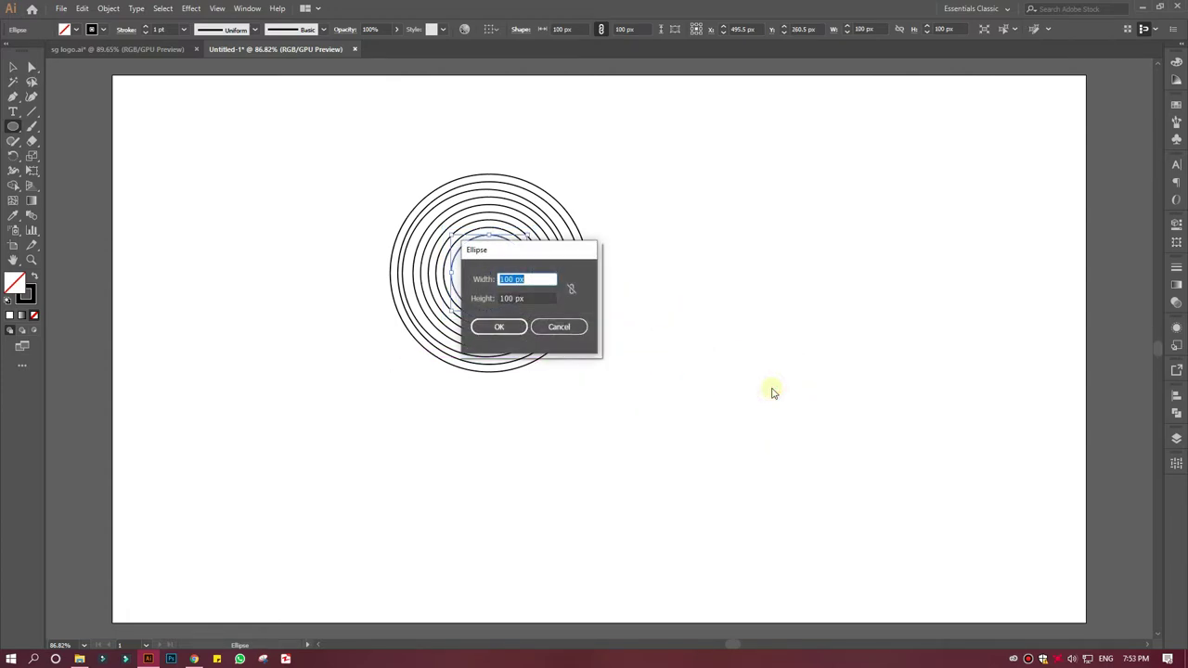
key(Tab)
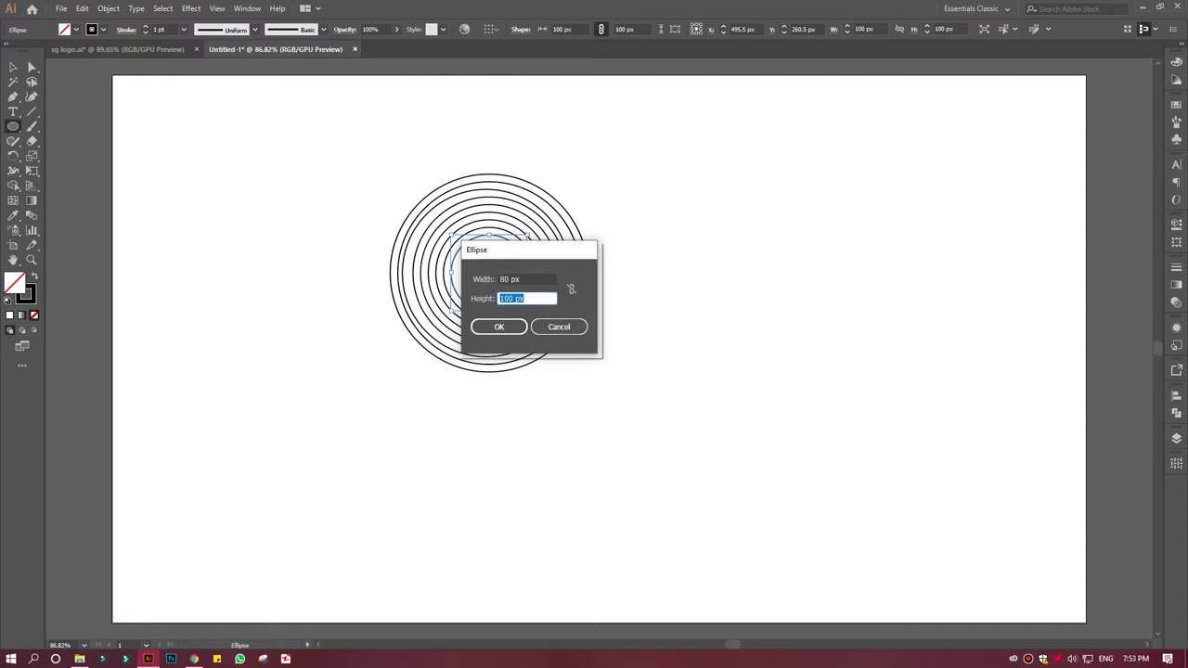
text(80)
key(Return)
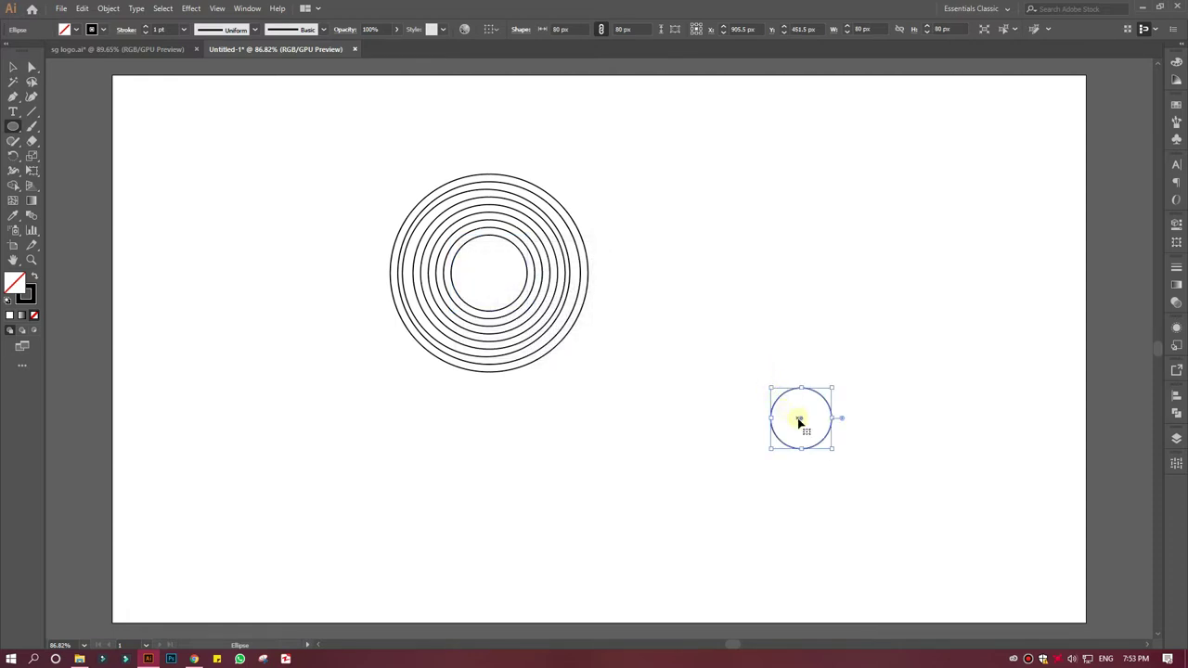
drag(800, 421, 488, 270)
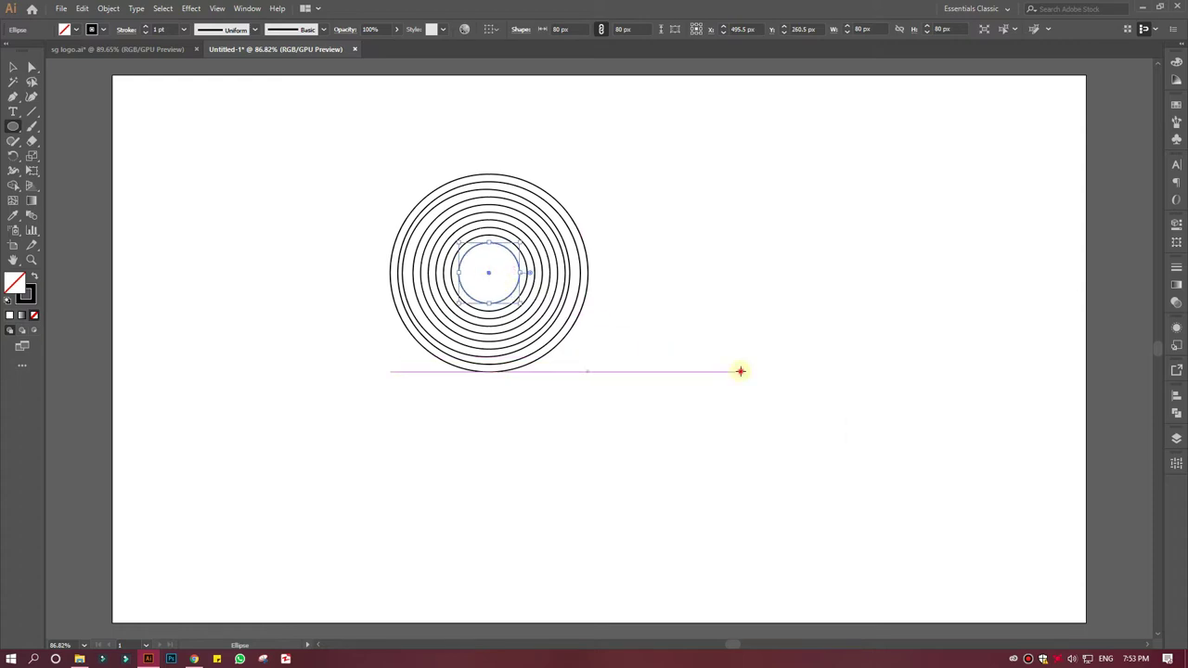
click(740, 371)
key(Tab)
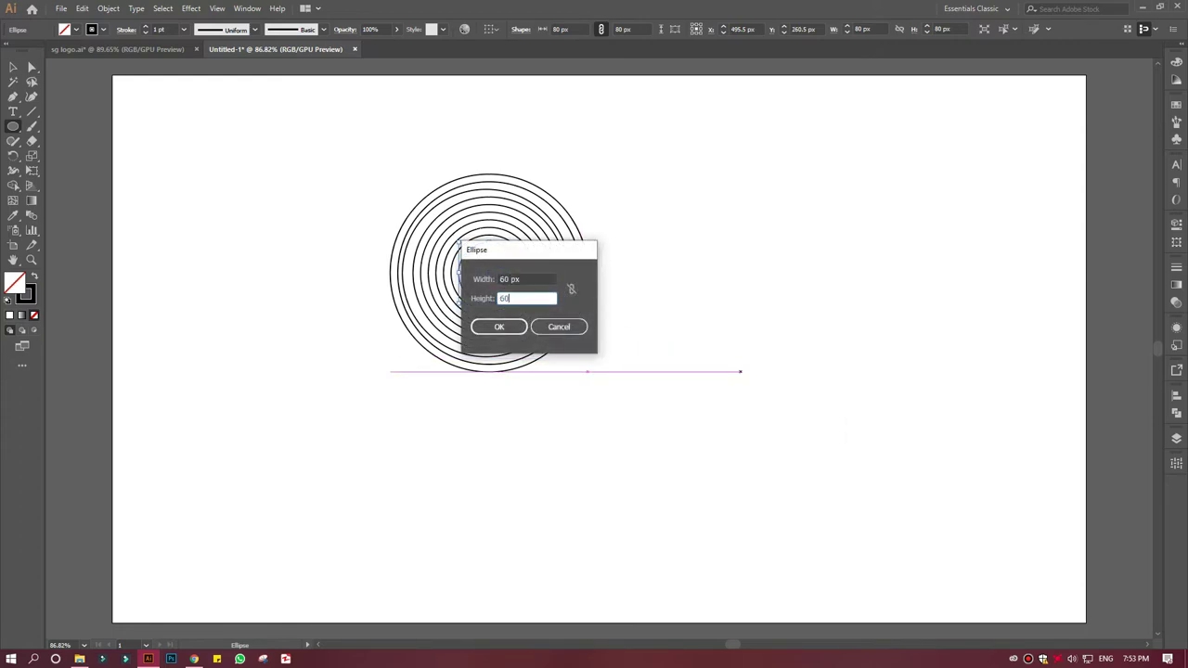
text(60)
key(Return)
drag(762, 397, 488, 271)
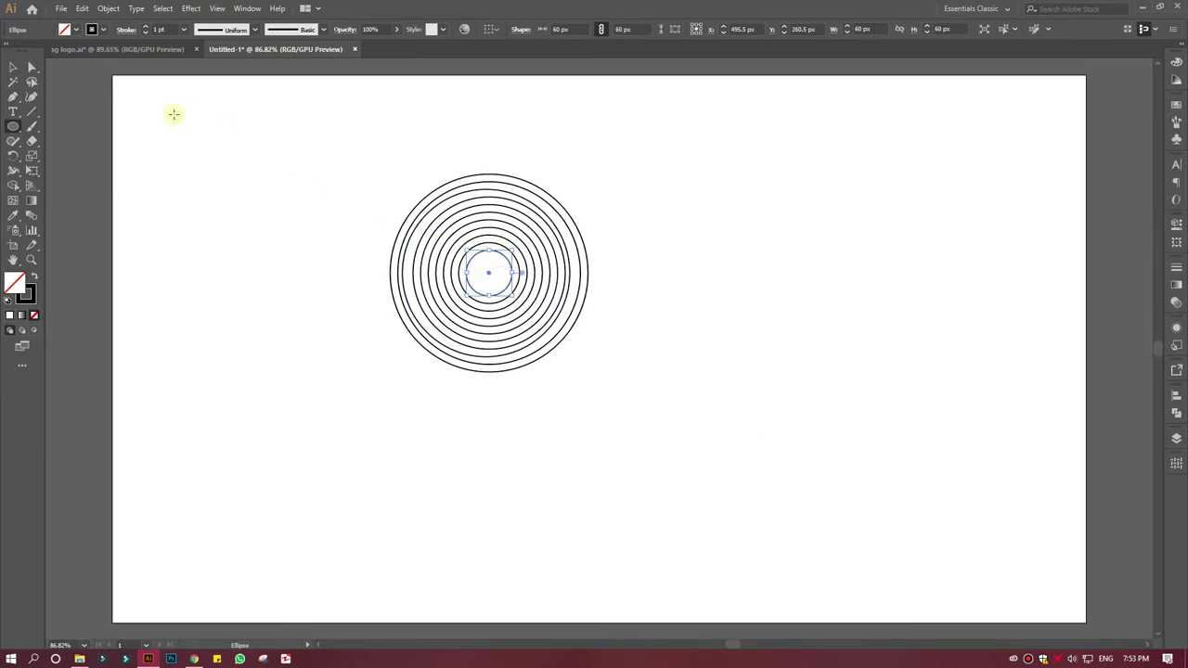
Select all the rings and apply Horizontal Align Center so they share one centre
click(13, 67)
drag(372, 184, 614, 369)
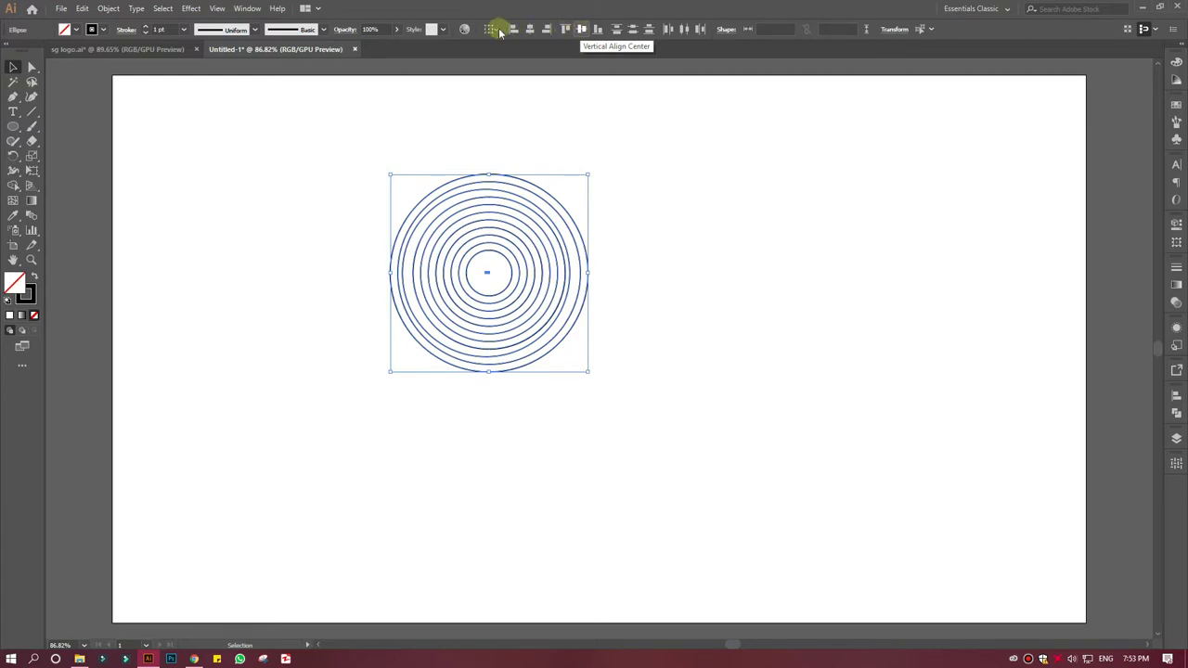
click(528, 29)
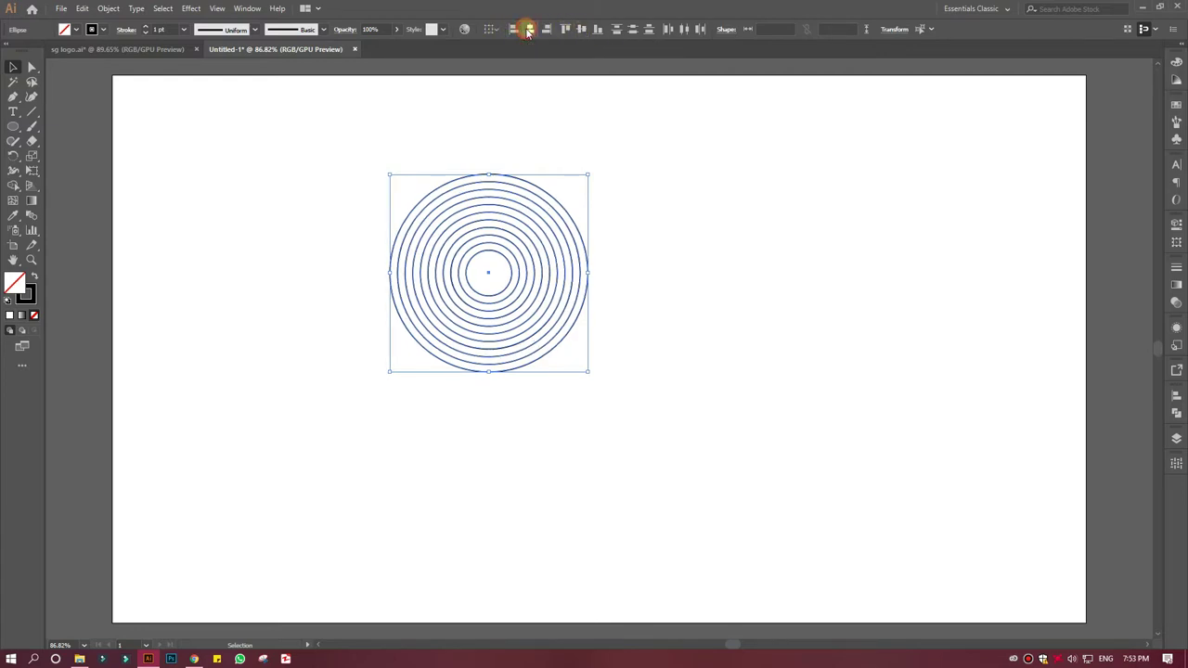
click(626, 296)
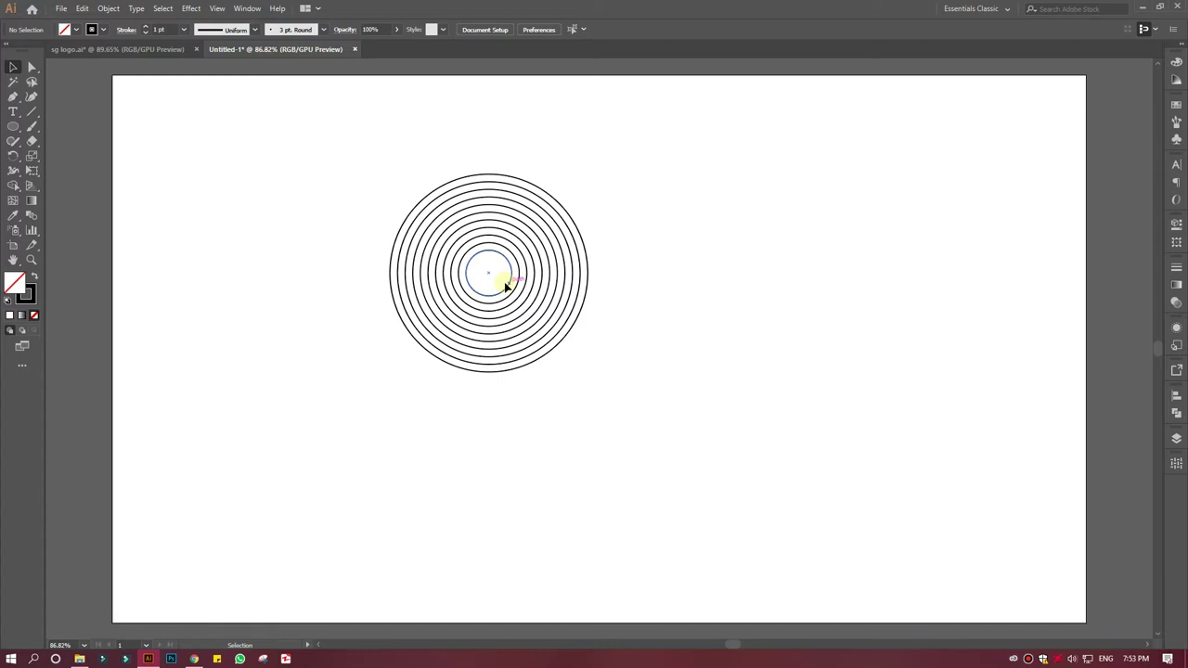
click(14, 127)
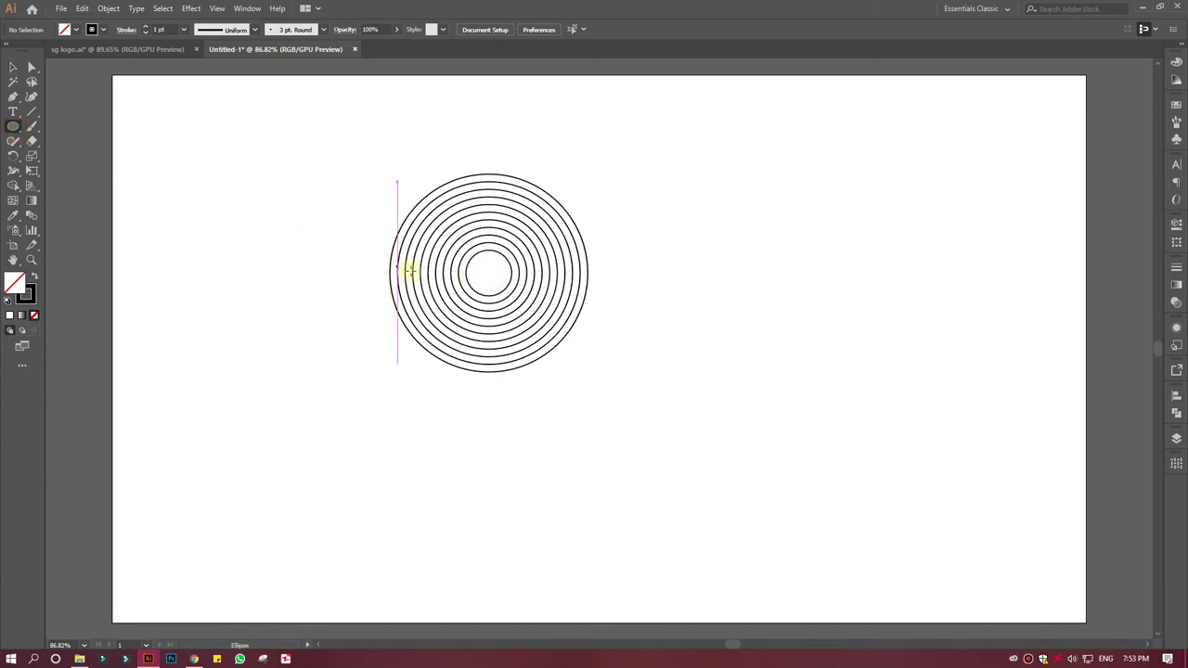
Add a centred 40 px circle, then select all the concentric rings
click(491, 274)
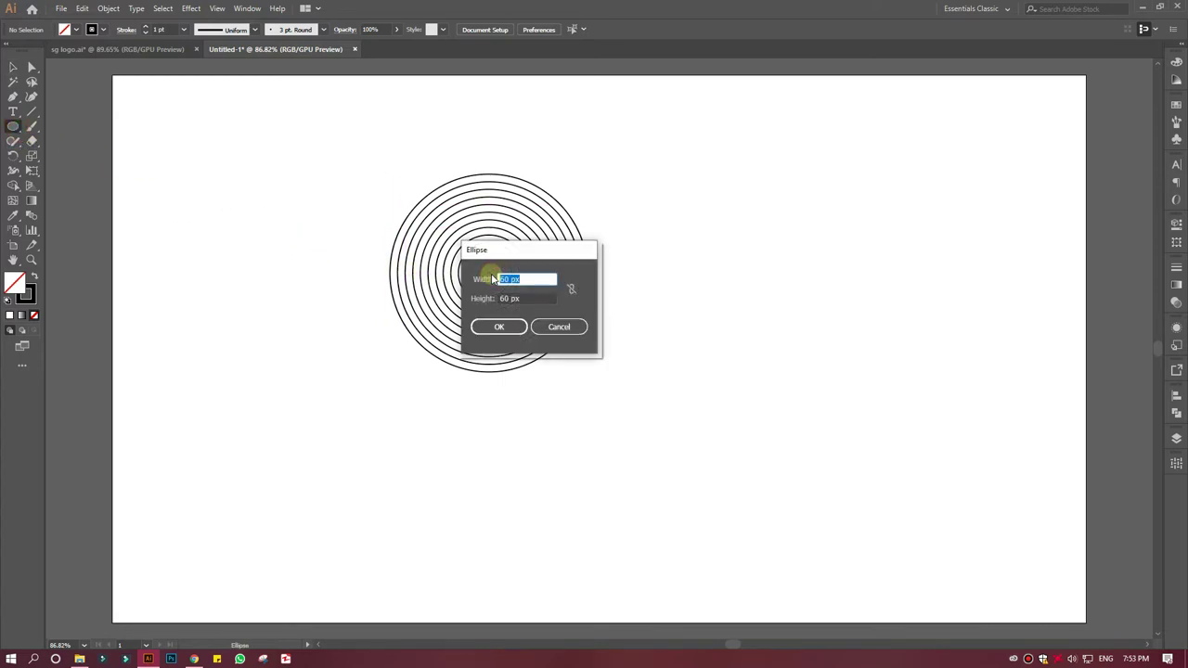
text(40)
key(Tab)
text(40)
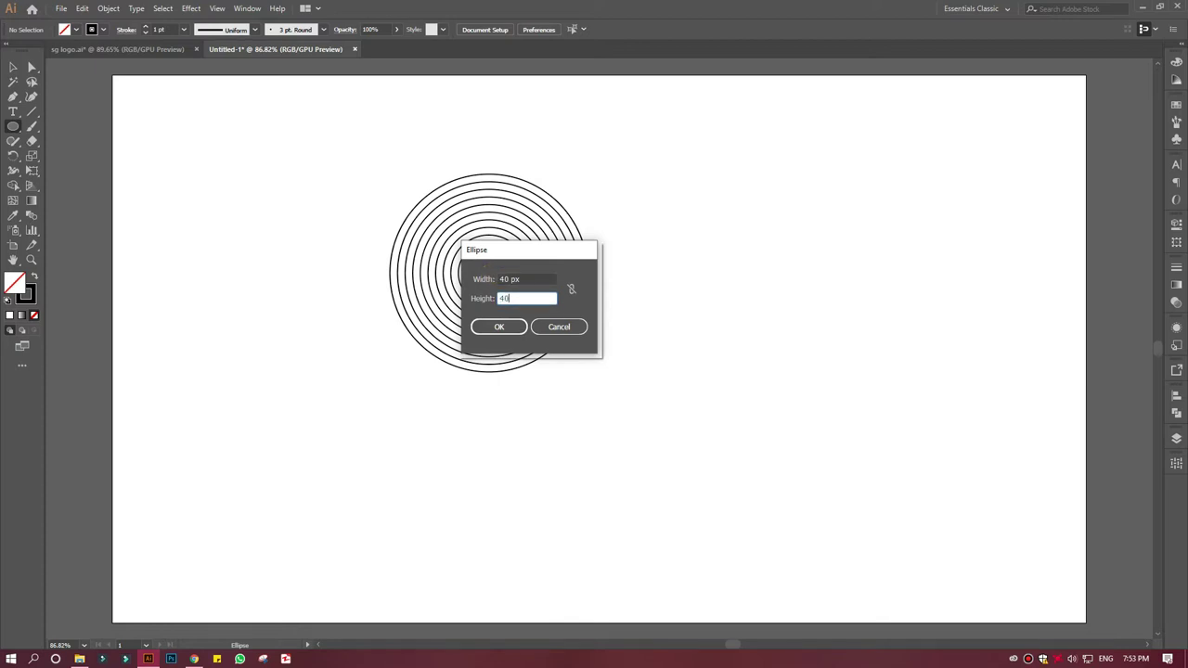
key(Return)
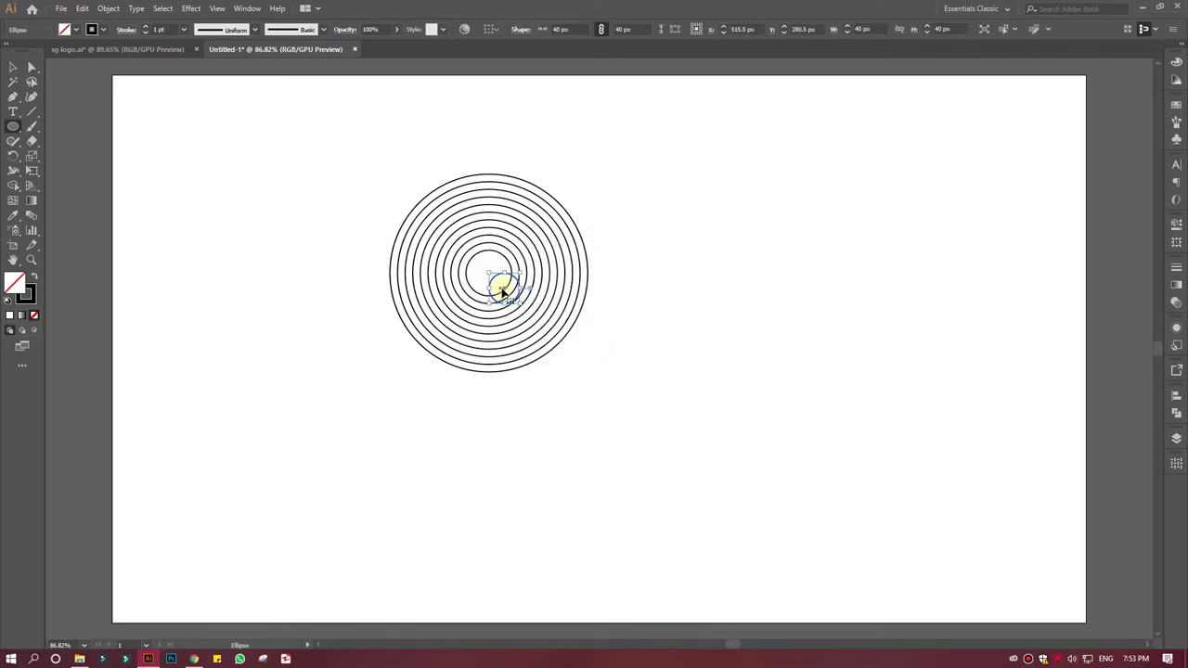
drag(502, 291, 492, 276)
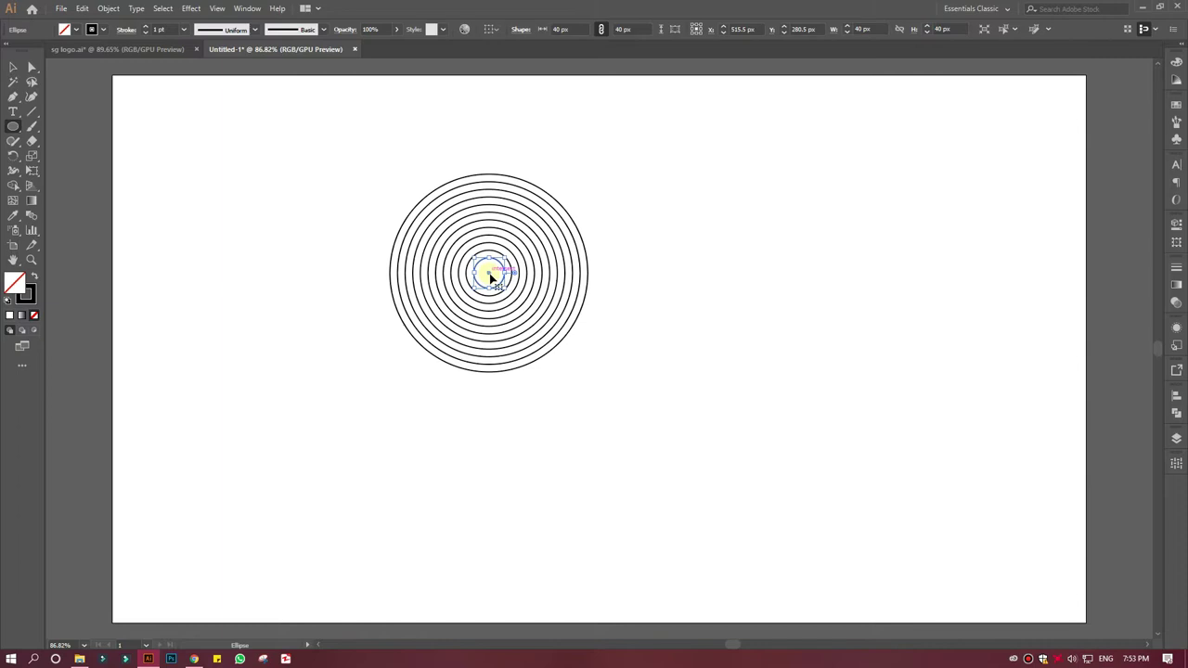
click(13, 66)
mouse_move(343, 182)
mouse_down()
mouse_move(602, 391)
mouse_move(556, 398)
mouse_up()
Duplicate the ring set in place and slide the copy to the right
click(108, 8)
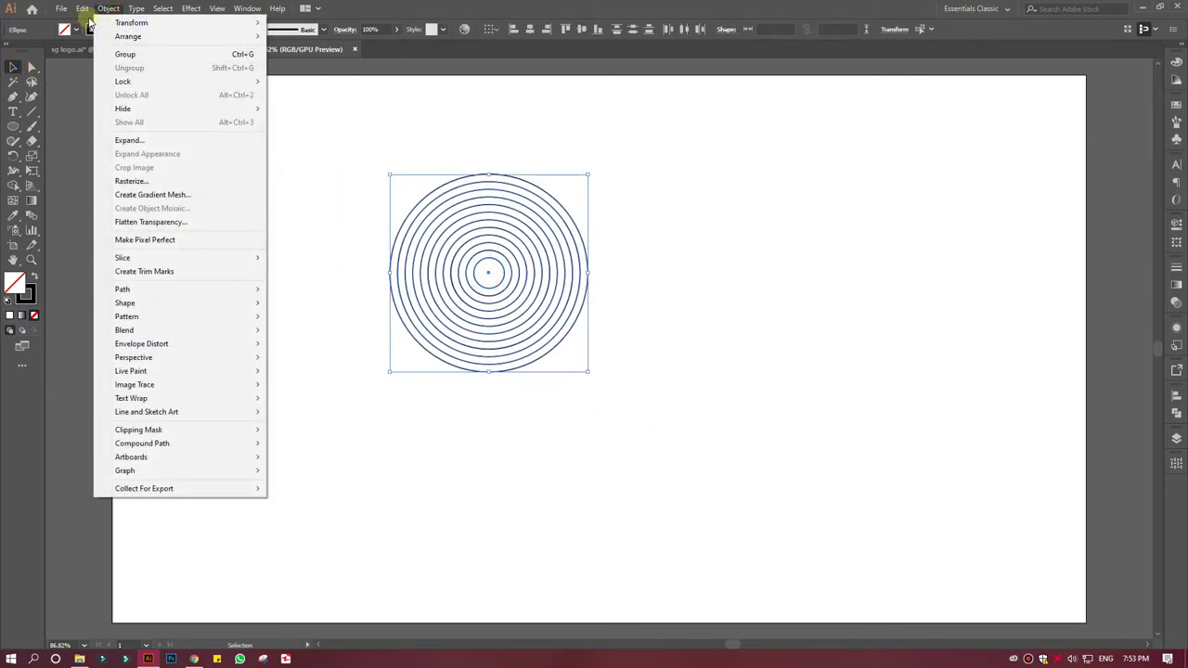
click(117, 68)
click(82, 9)
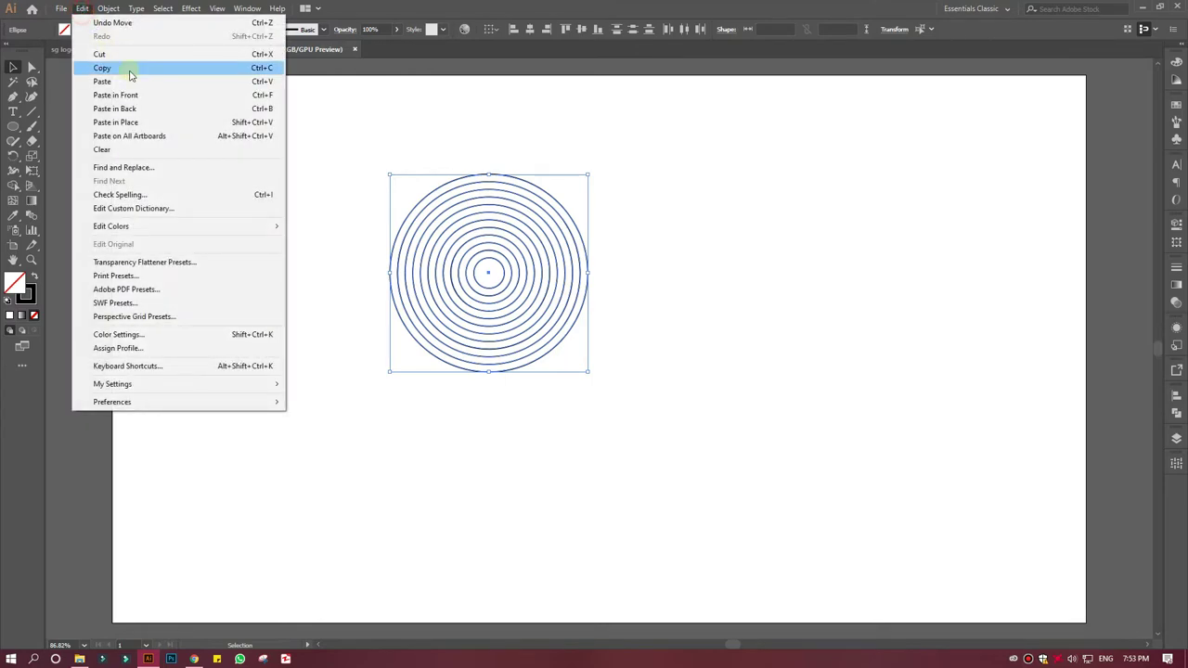
click(140, 94)
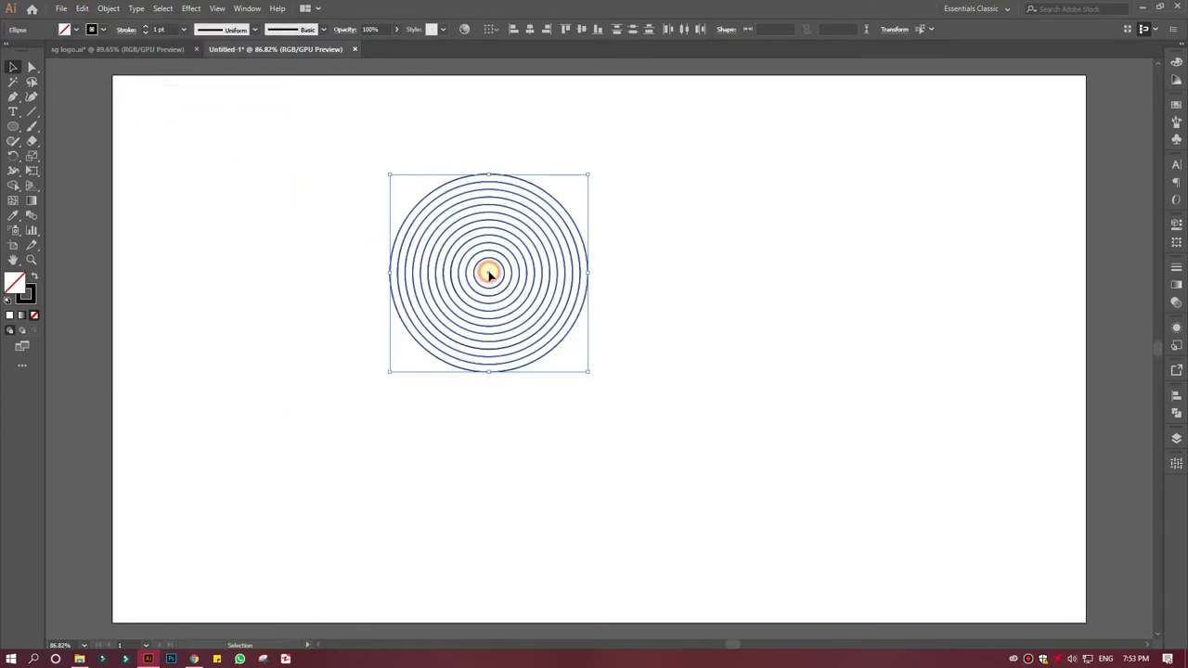
click(489, 272)
key(ctrl+plus)
key(ctrl+plus)
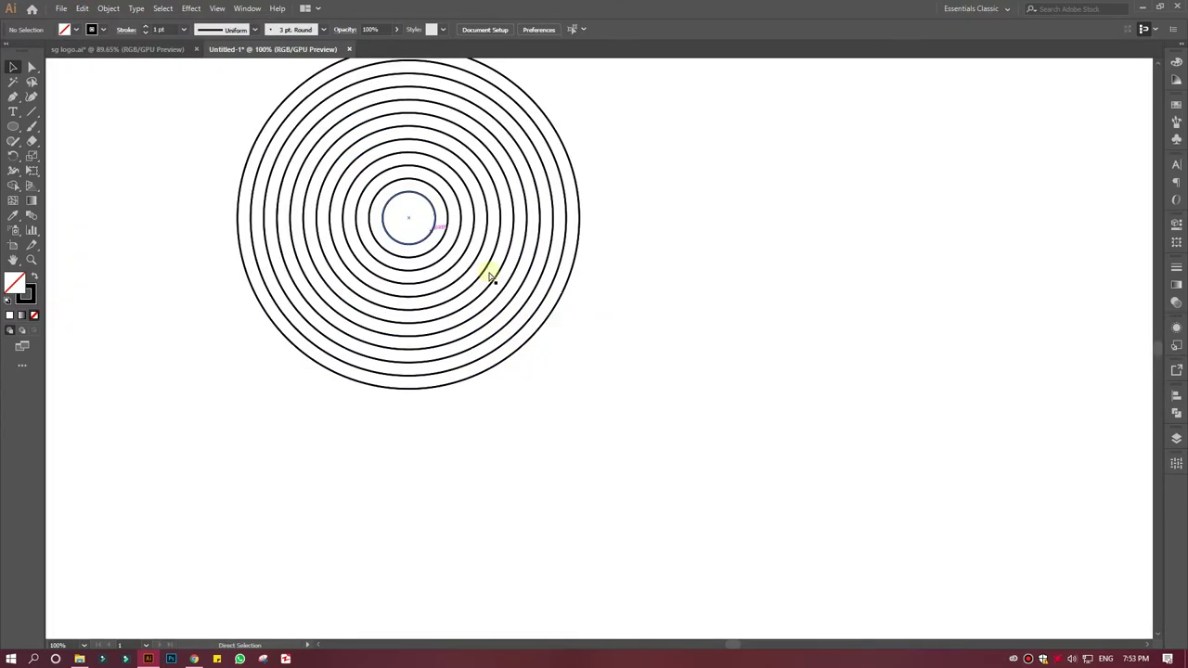
scroll(484, 299, up, 1)
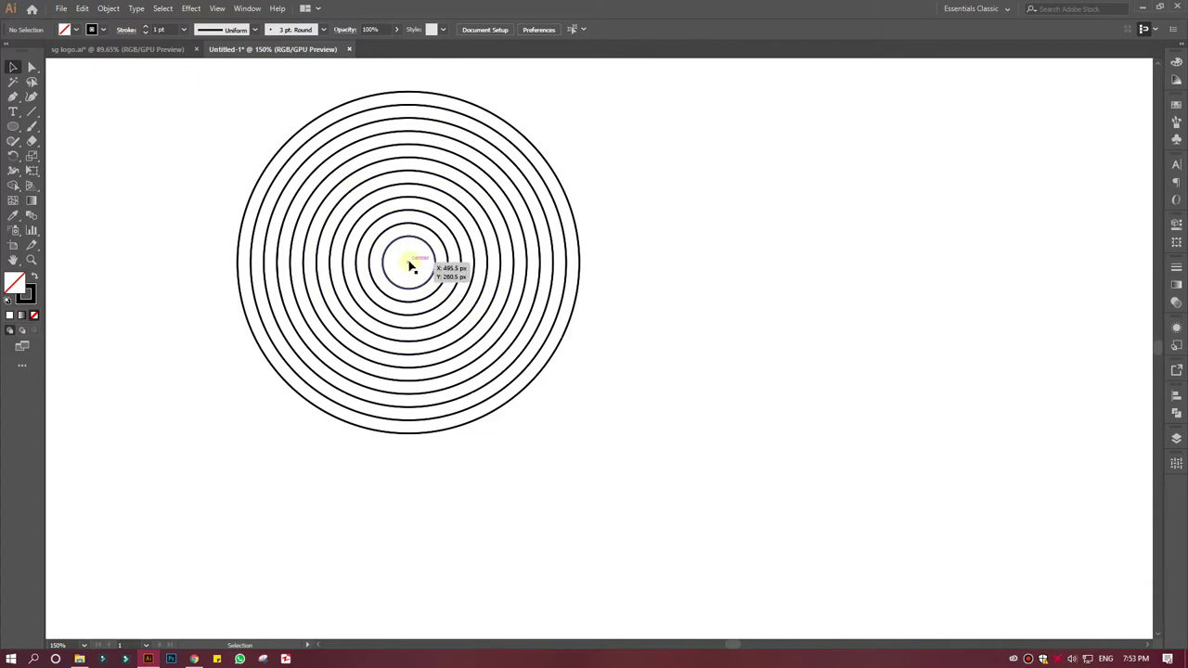
drag(410, 263, 549, 266)
key(ctrl+z)
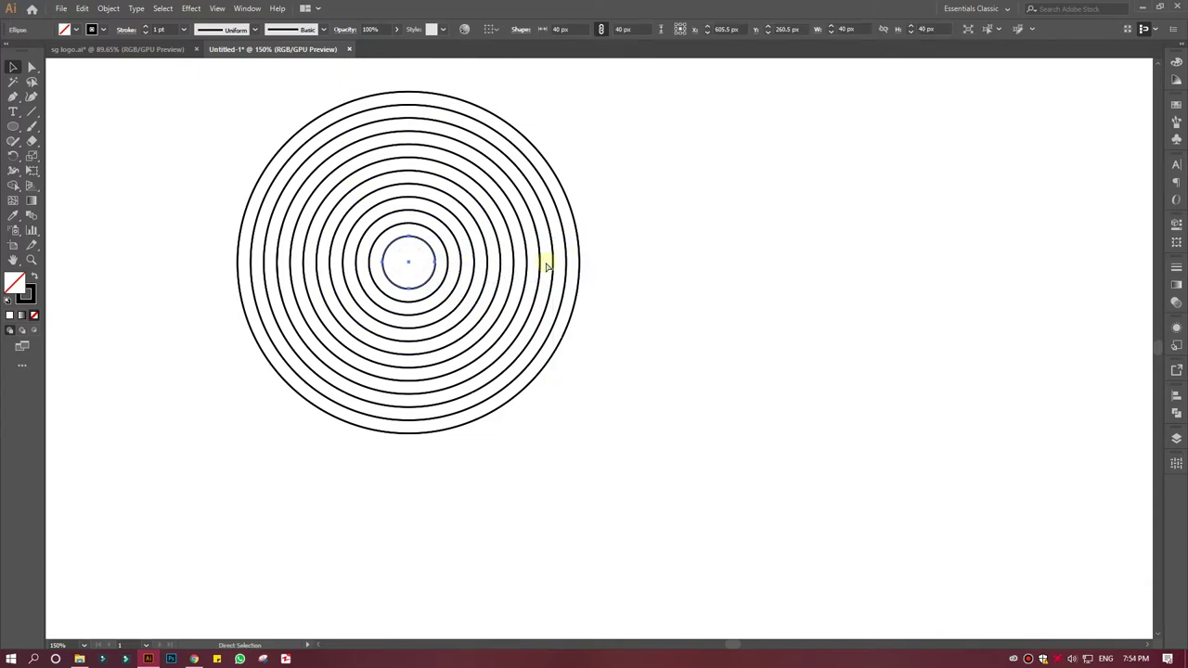
drag(254, 118, 505, 342)
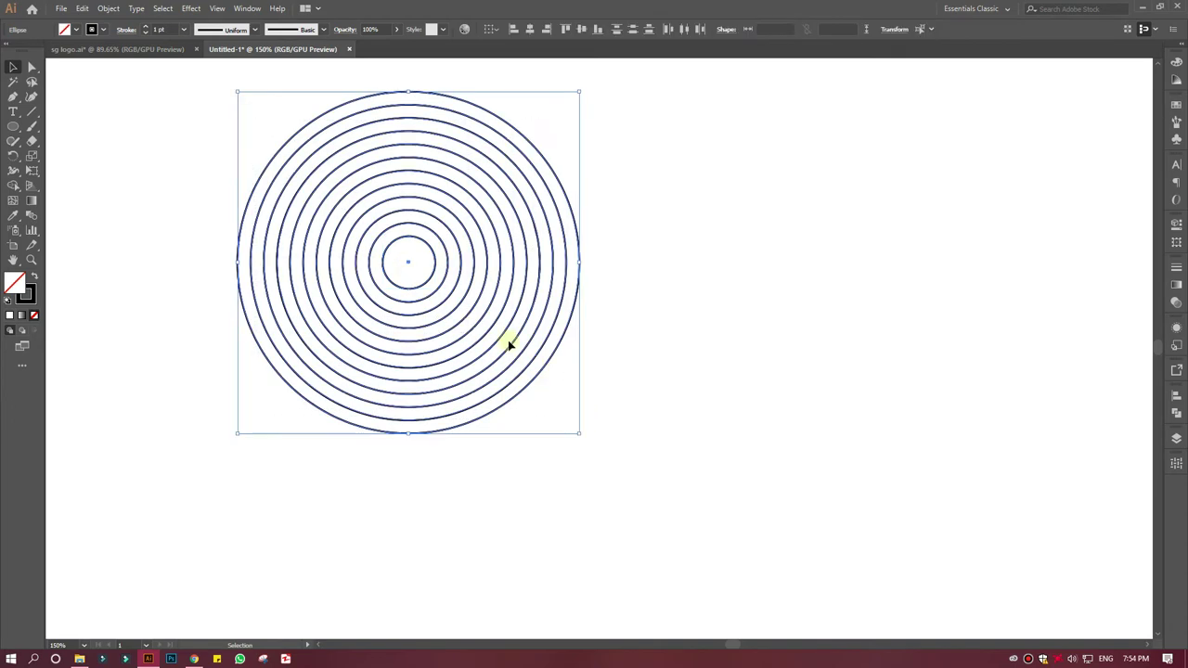
drag(434, 285, 622, 290)
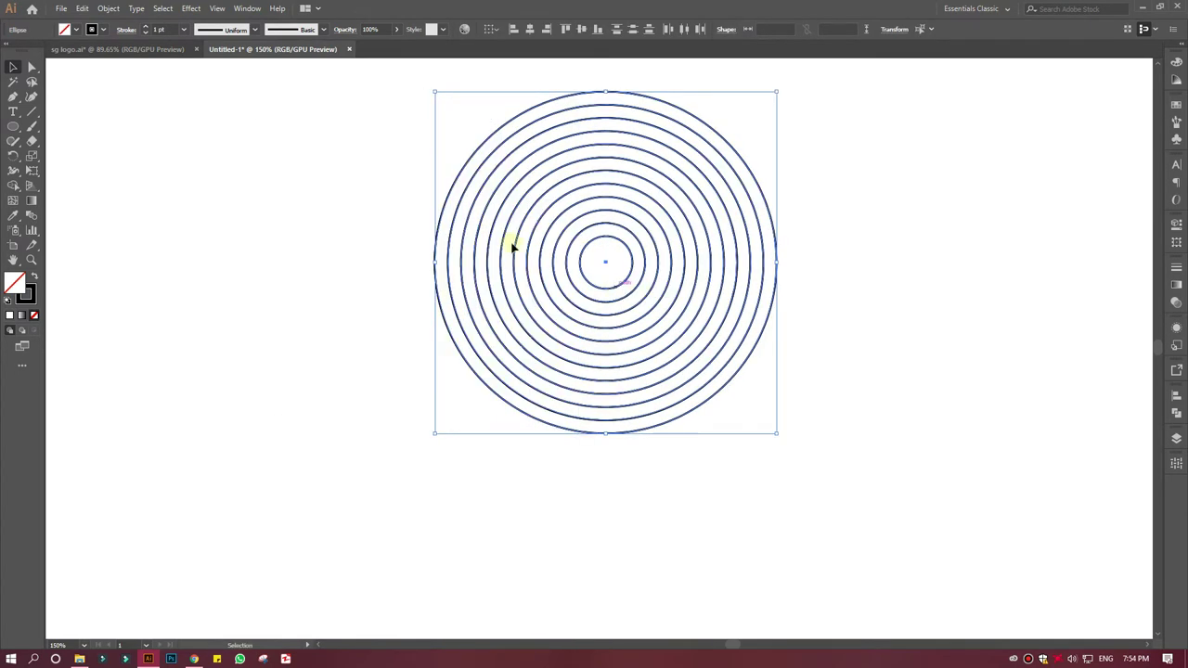
Paste another copy of the rings and slide it left to overlap the original
click(82, 8)
click(102, 68)
click(82, 8)
click(111, 84)
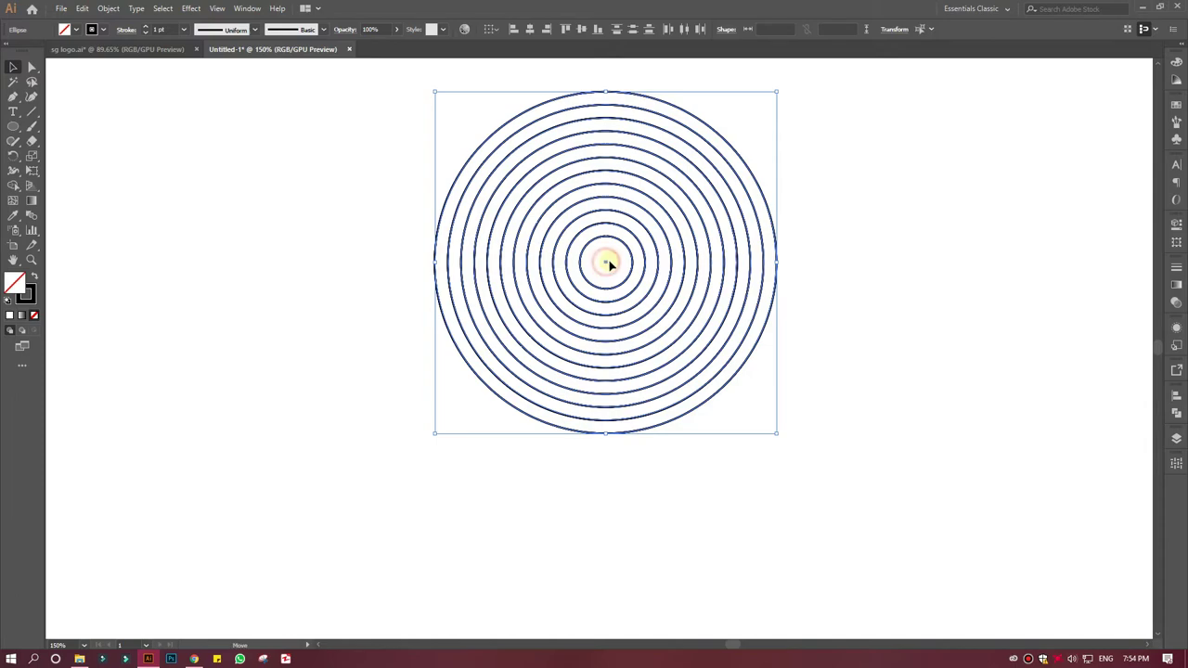
drag(605, 264, 409, 265)
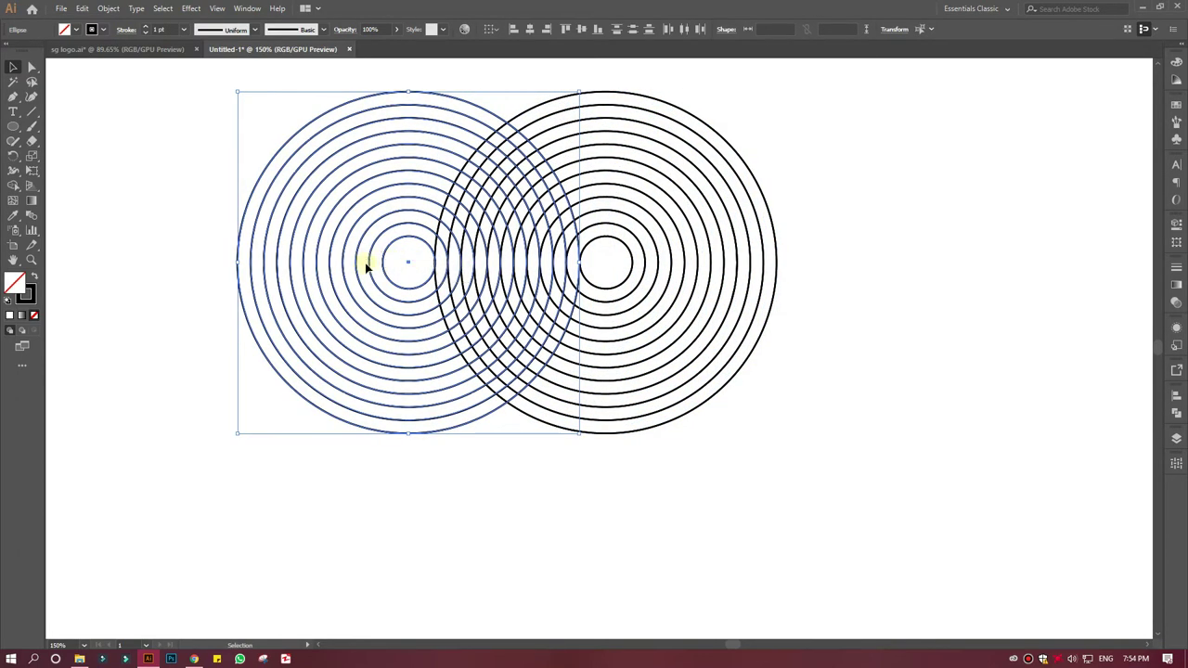
Paste a third ring set in front, move it down between the two, and select all groups
click(81, 8)
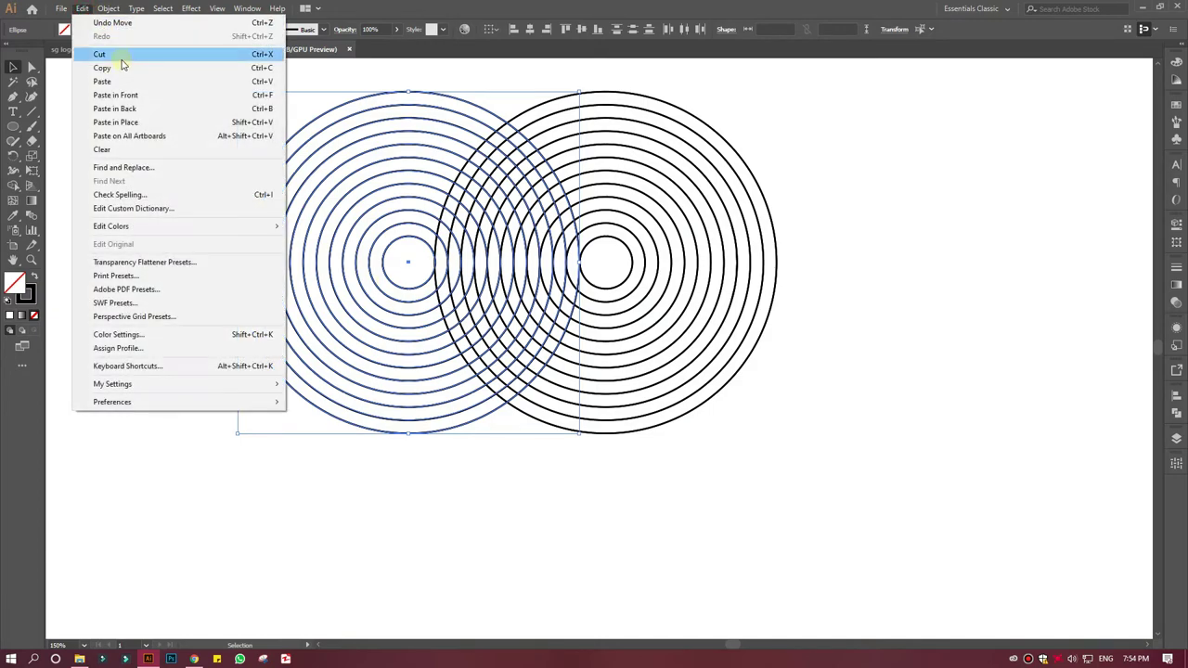
click(124, 68)
click(82, 9)
click(126, 88)
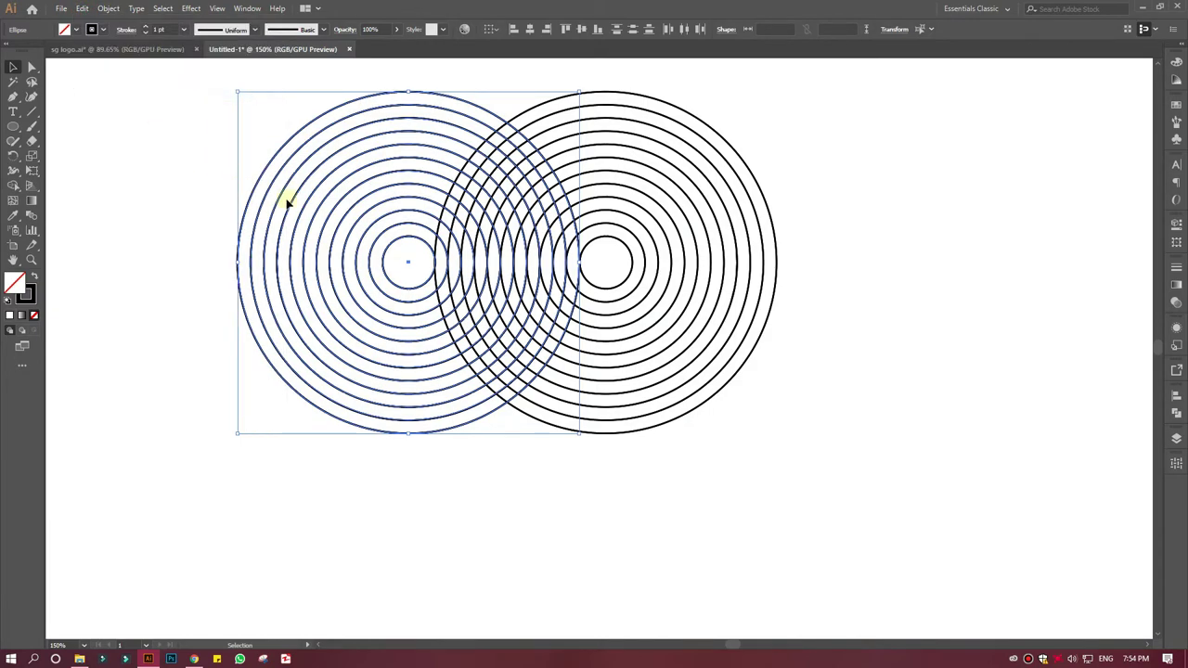
mouse_move(411, 263)
mouse_down()
mouse_move(489, 451)
mouse_move(508, 436)
mouse_up()
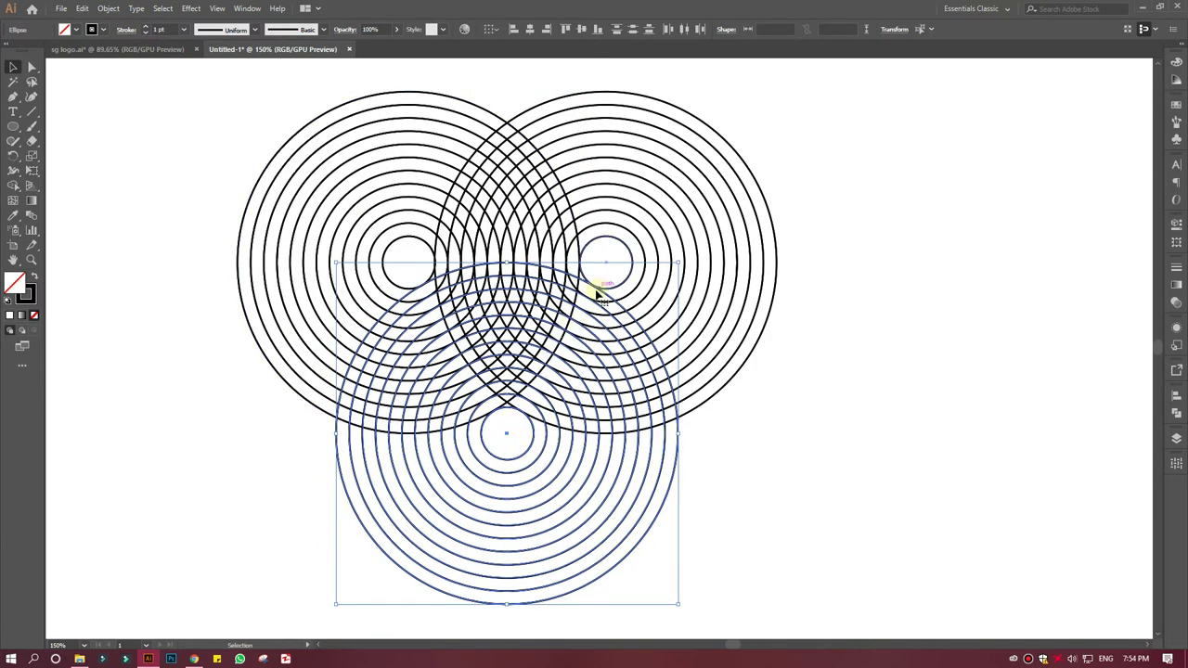
drag(197, 105, 844, 498)
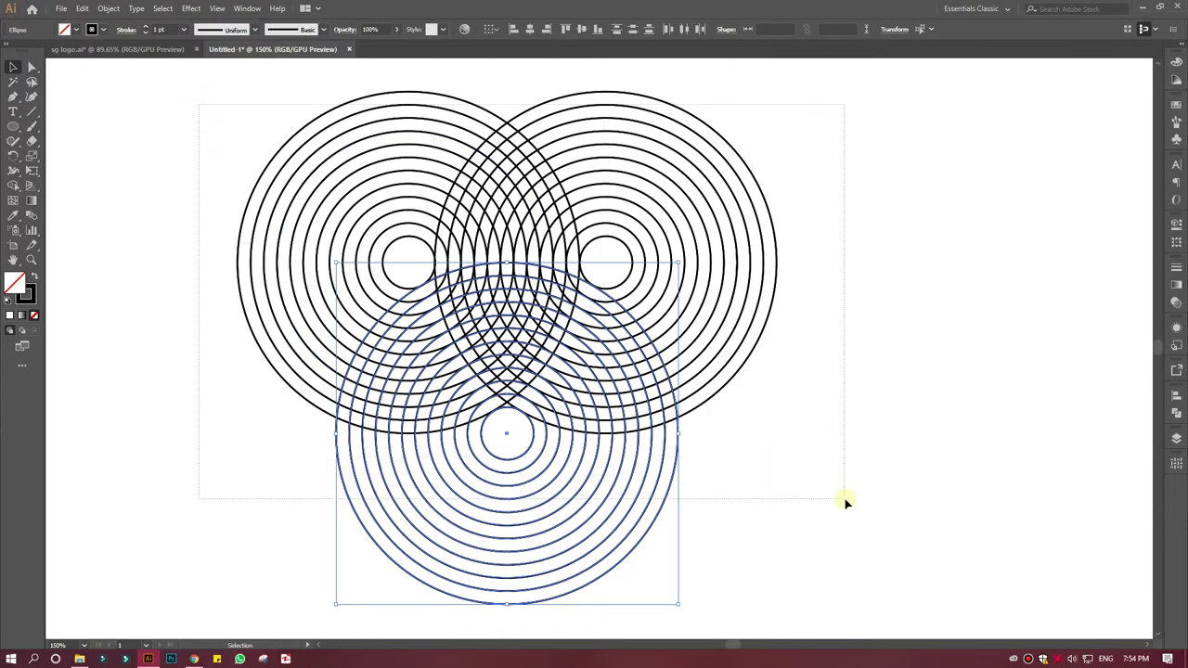
Zoom in, set a black fill, and Shape Builder-merge the S's top and lower arcs
click(32, 261)
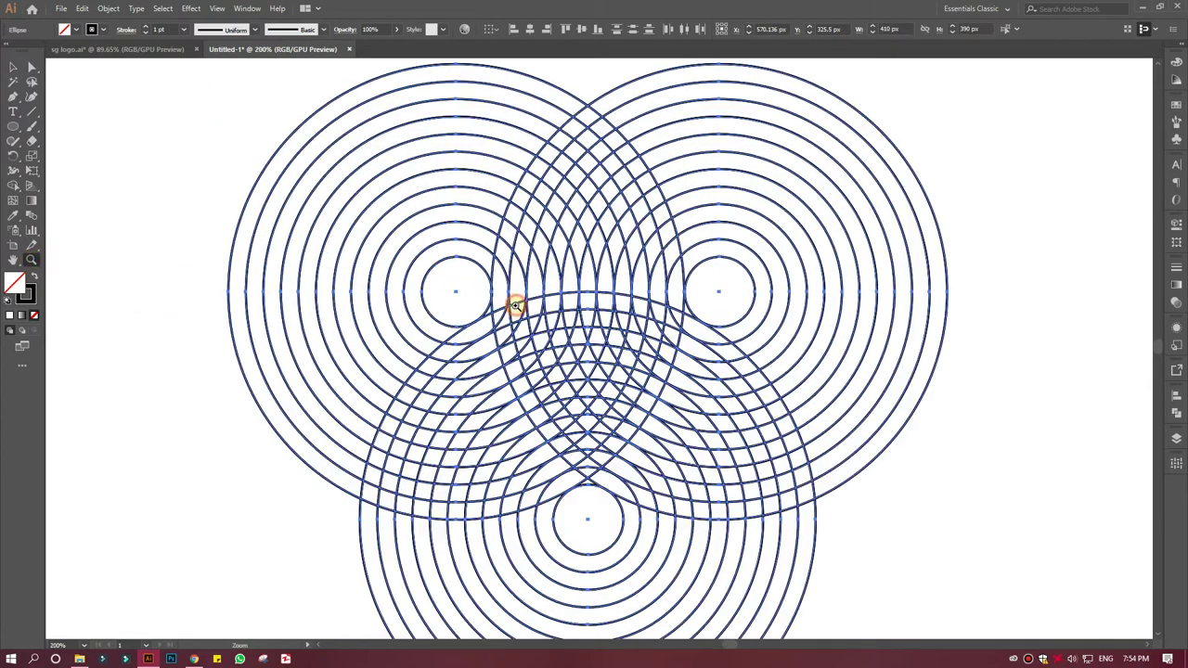
click(513, 305)
click(612, 386)
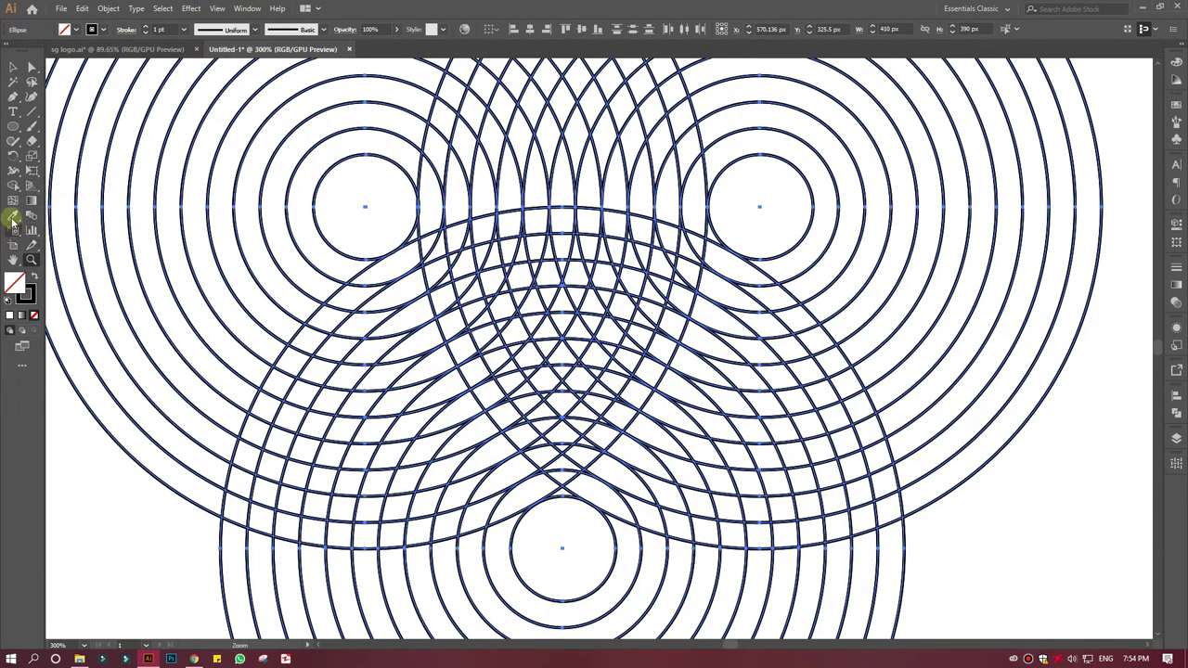
click(12, 186)
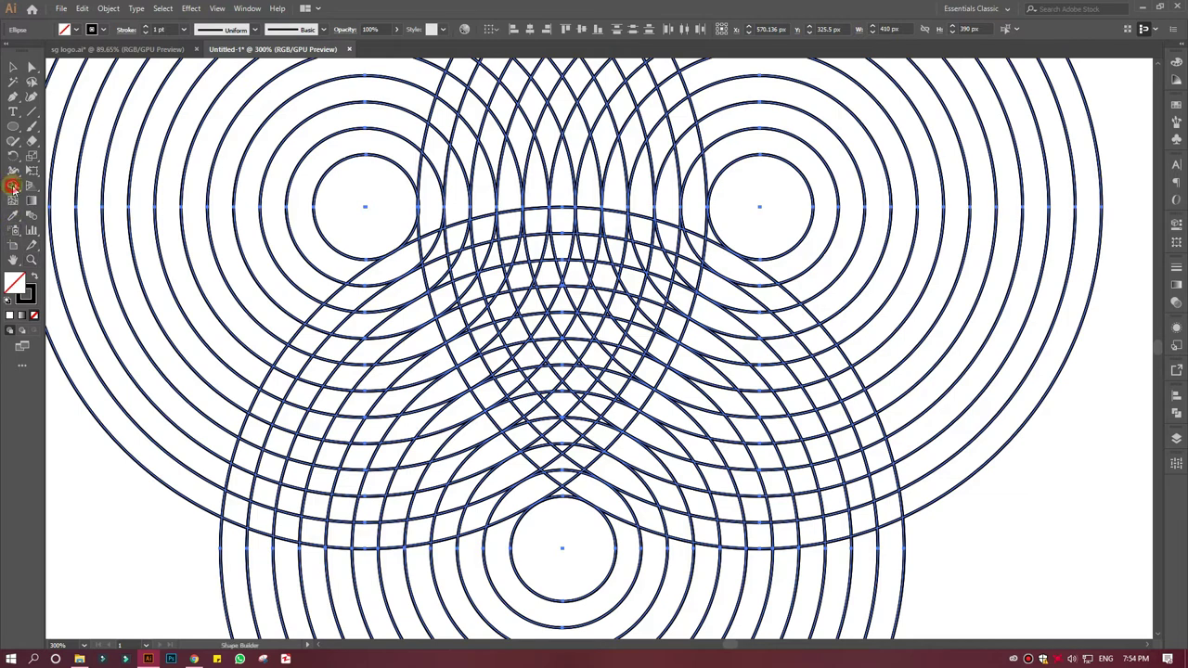
click(33, 276)
drag(690, 239, 625, 232)
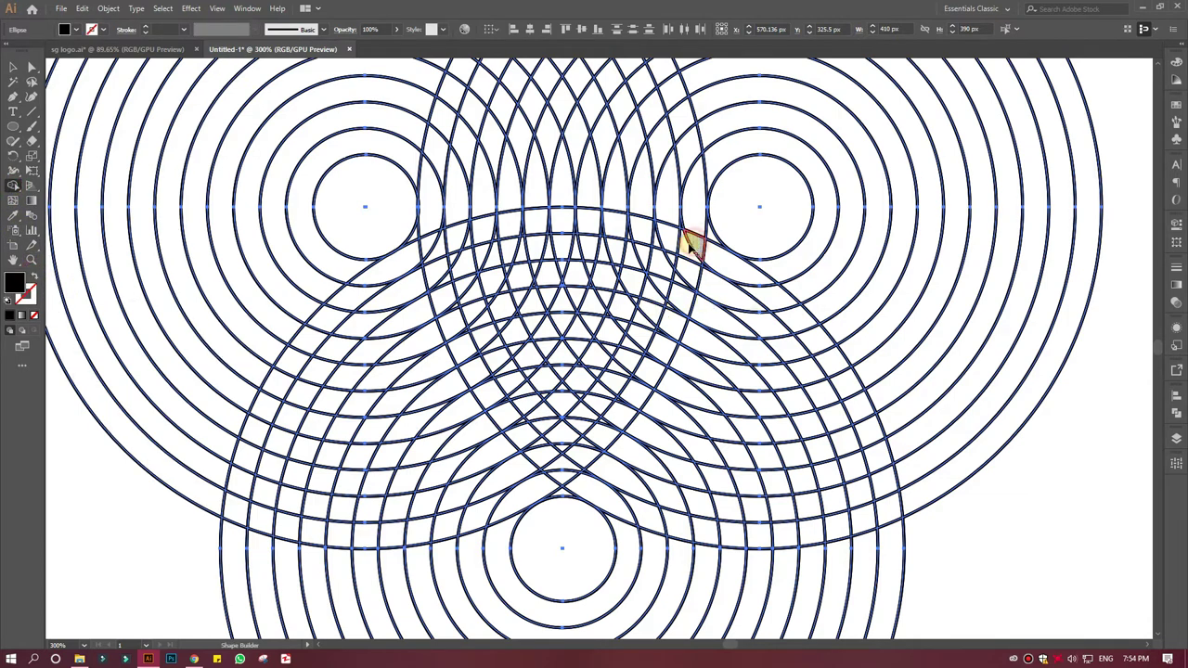
mouse_move(566, 227)
mouse_down()
mouse_move(440, 243)
mouse_move(526, 281)
mouse_move(680, 303)
mouse_up()
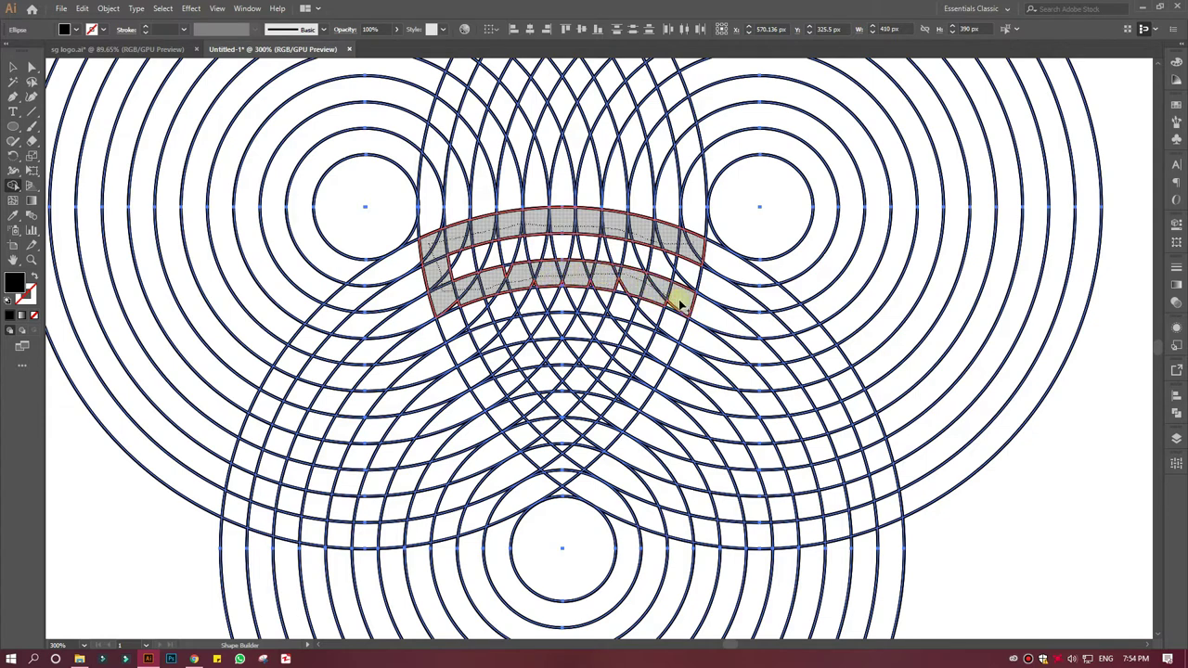
drag(670, 311, 489, 344)
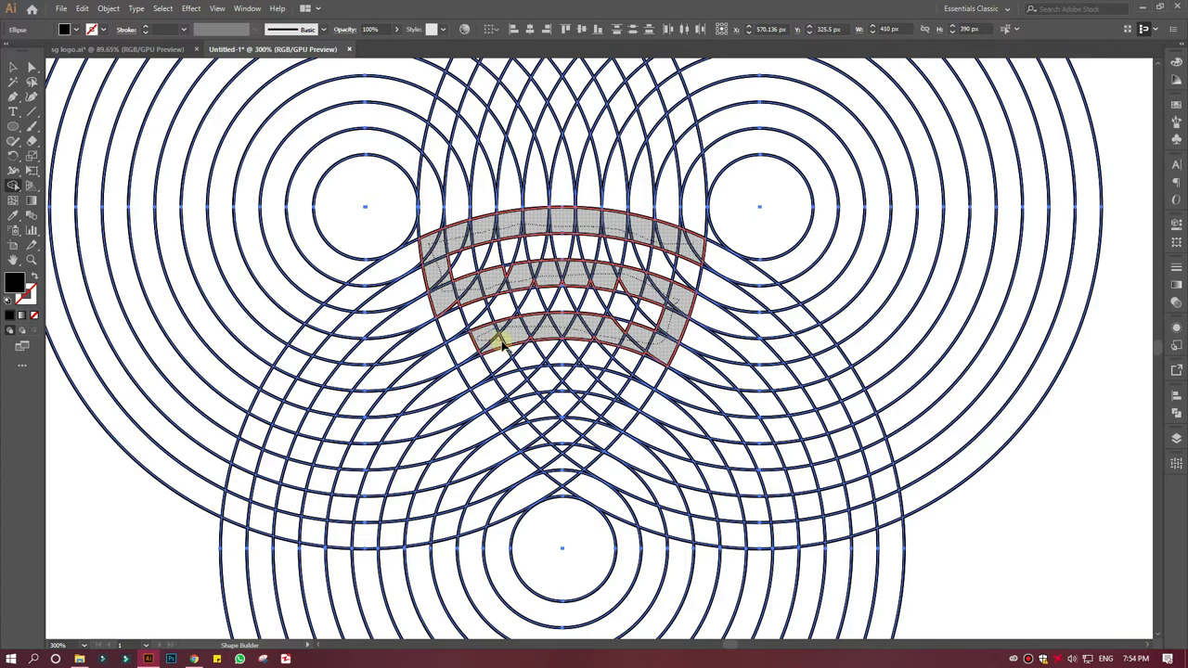
drag(615, 327, 469, 345)
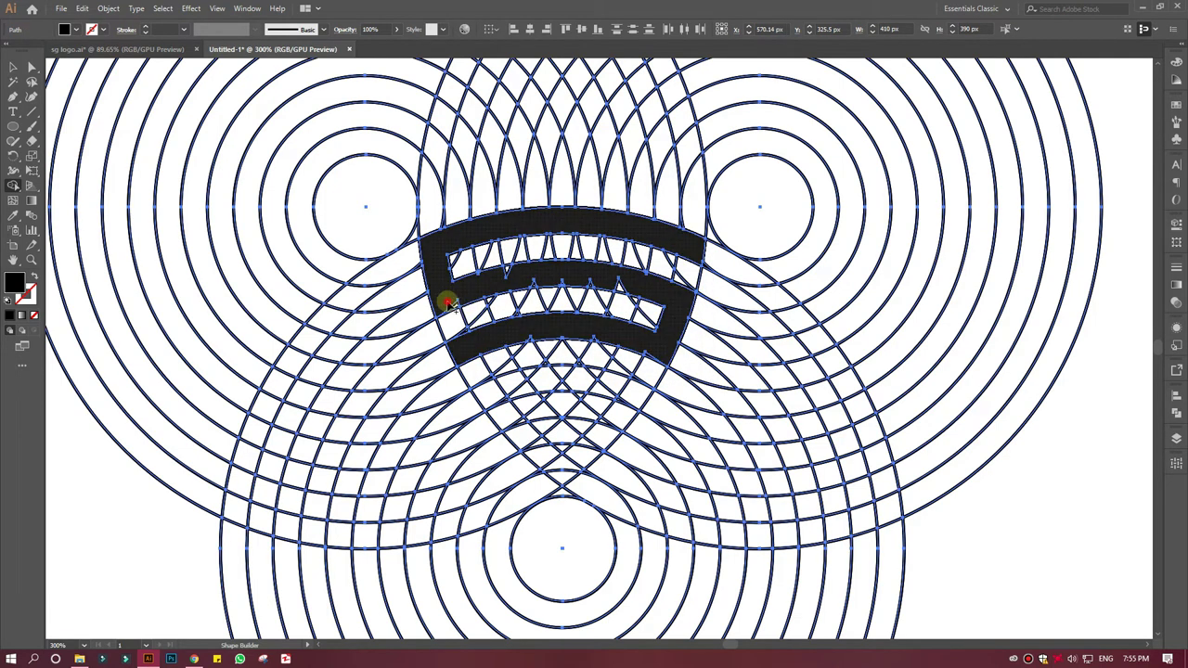
Merge the adjoining regions into the black S and begin the G below it
click(498, 273)
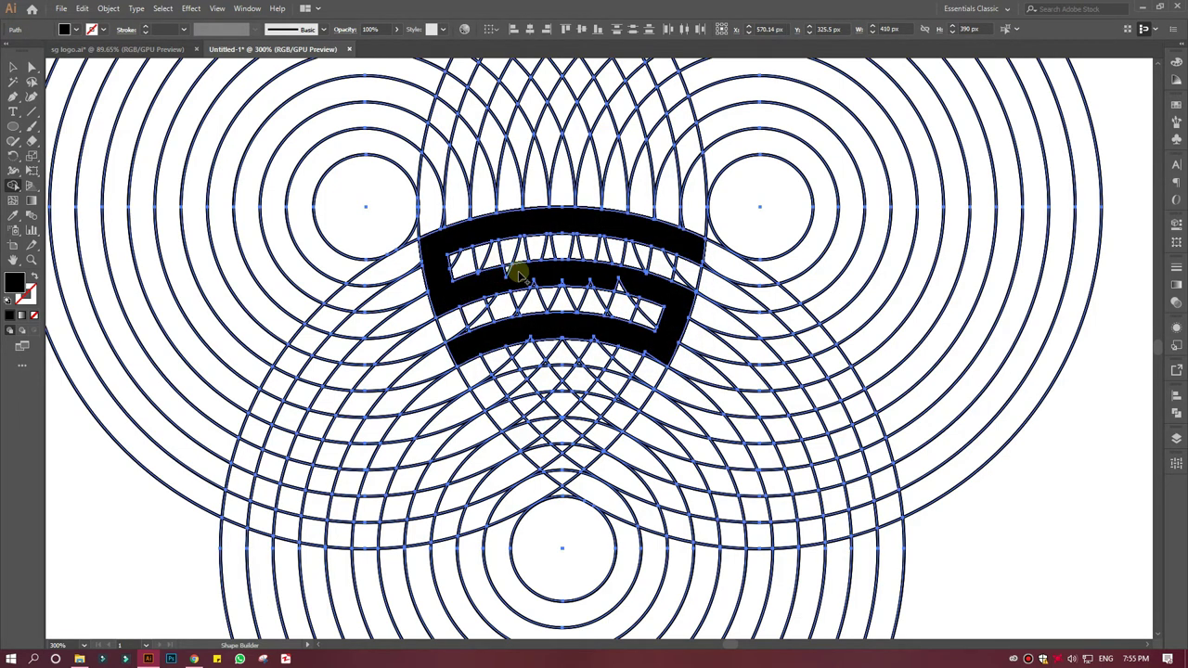
click(634, 293)
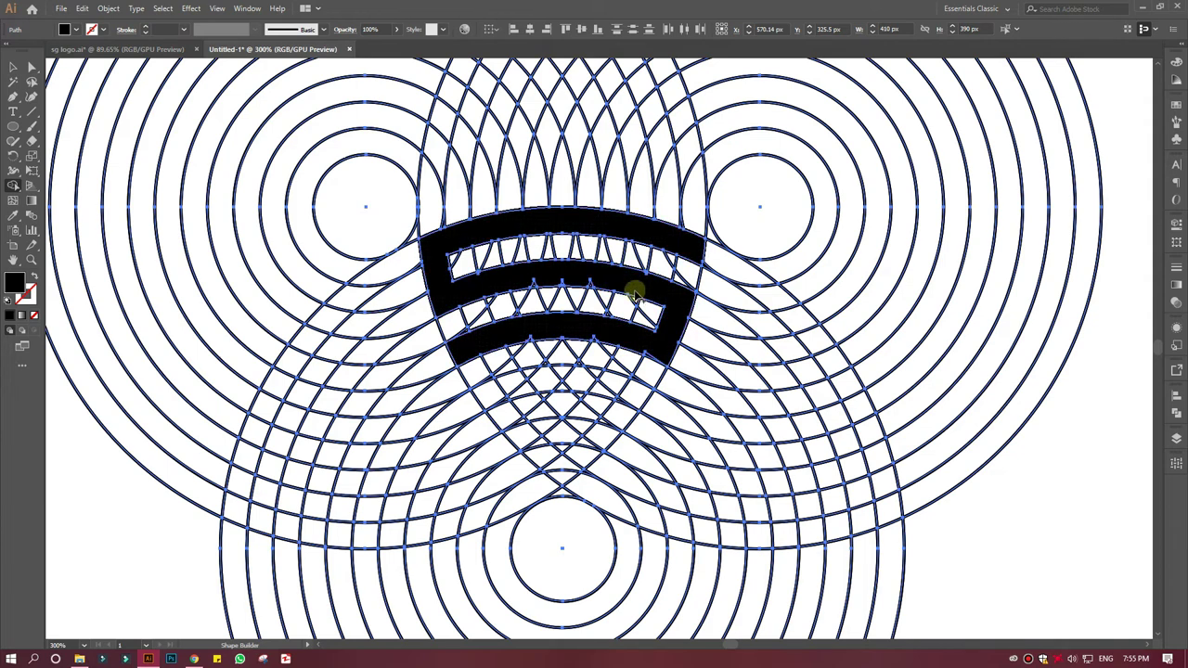
click(599, 290)
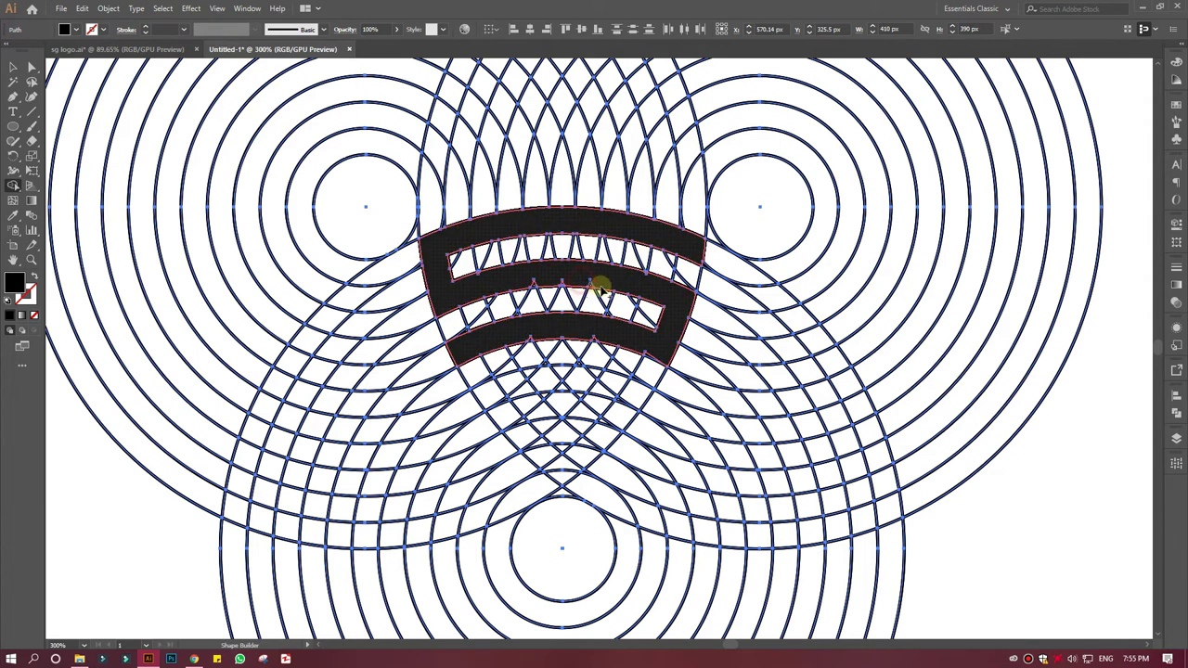
click(567, 289)
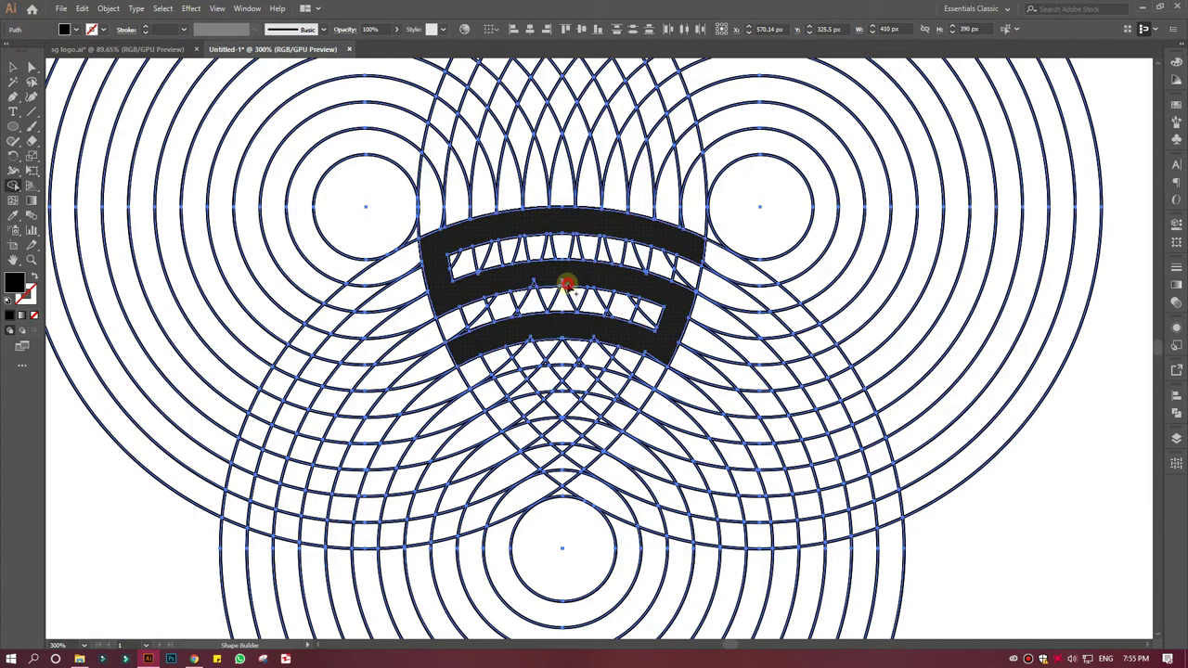
click(532, 286)
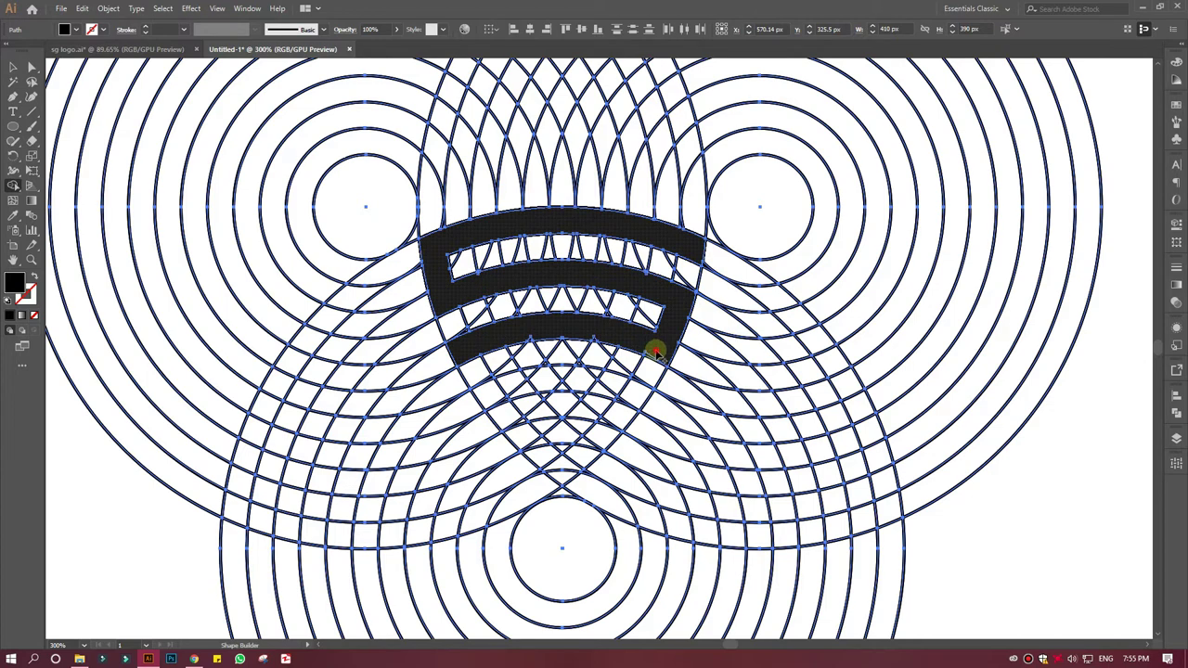
click(653, 359)
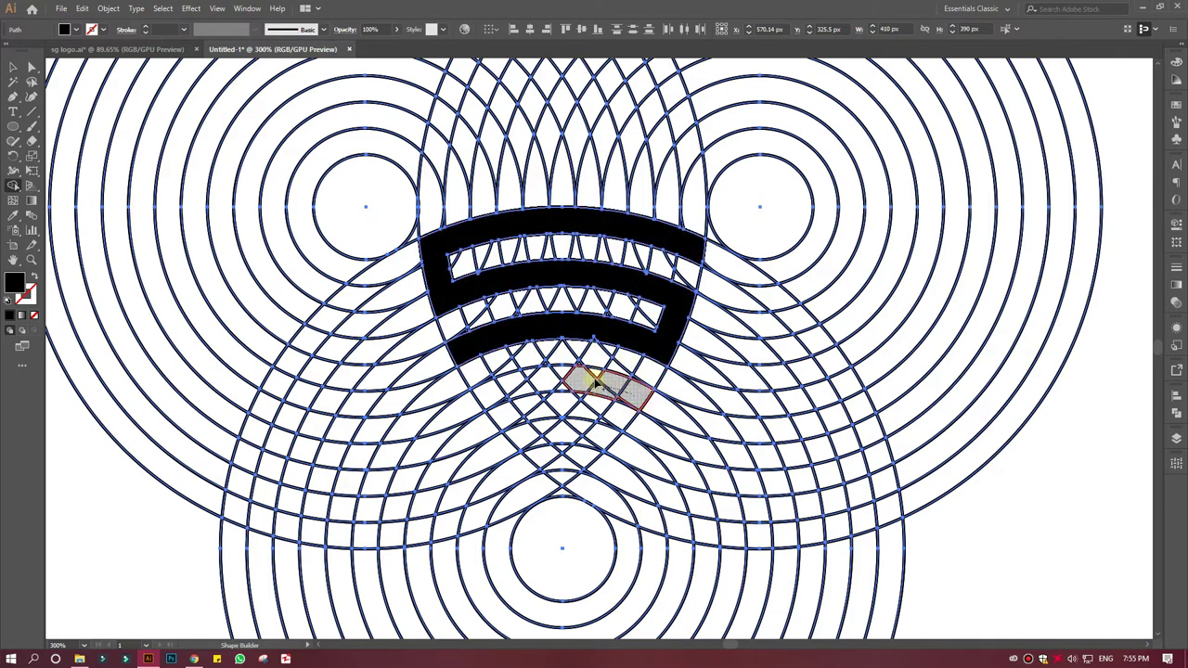
mouse_move(561, 387)
mouse_down()
mouse_move(525, 386)
mouse_move(504, 412)
mouse_move(563, 472)
mouse_move(603, 432)
mouse_move(588, 431)
mouse_up()
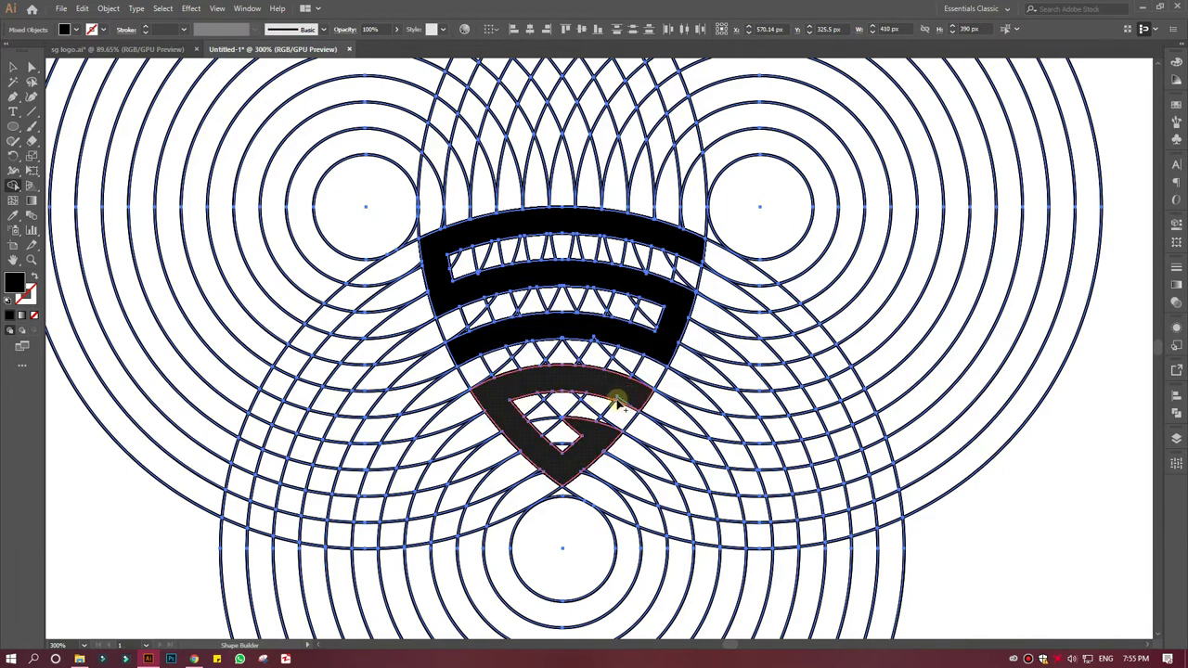
key(ctrl+shift+a)
Zoom into the S bands and merge the leftover gap regions into continuous black shapes
key(z)
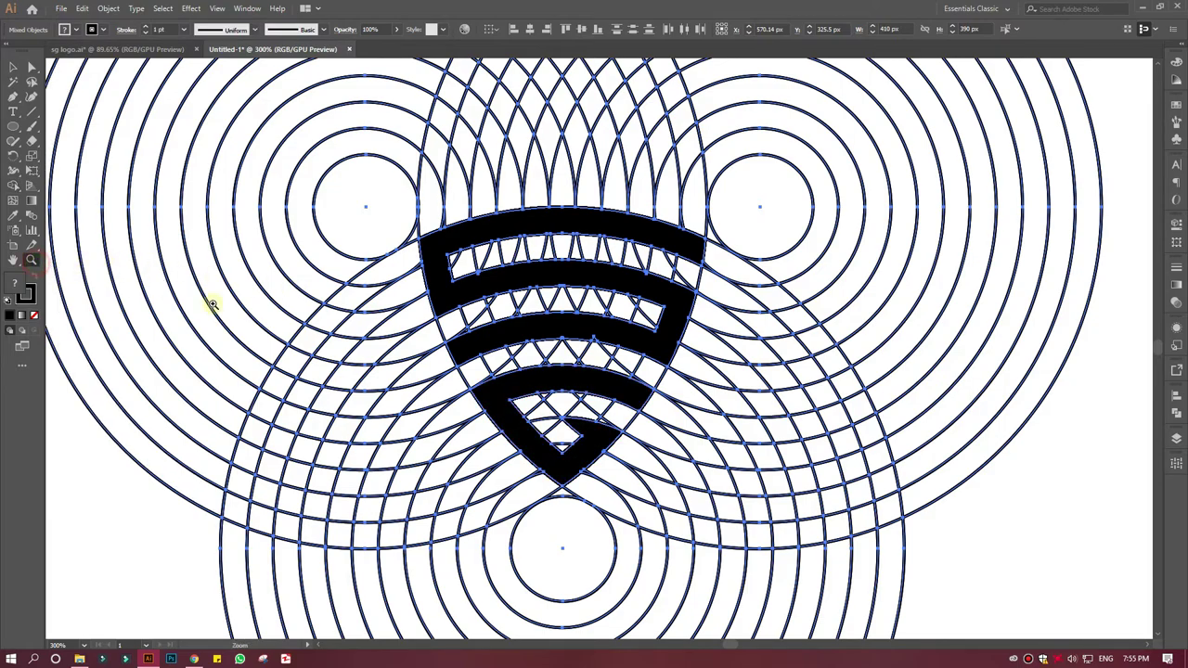
drag(618, 331, 838, 493)
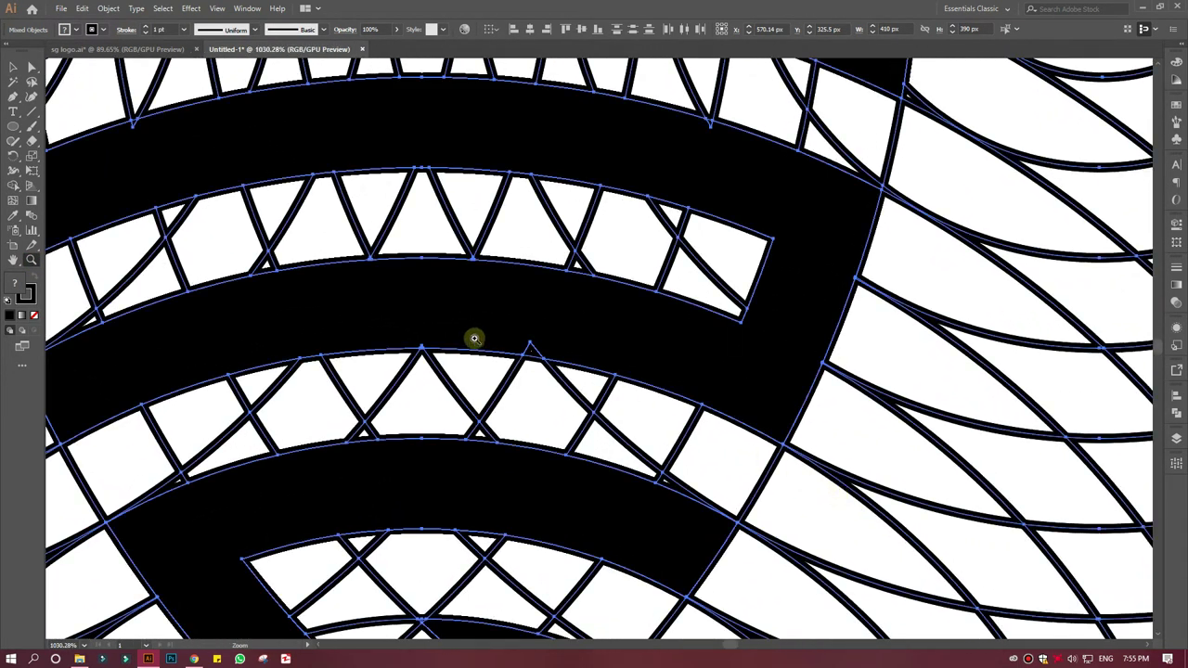
click(14, 186)
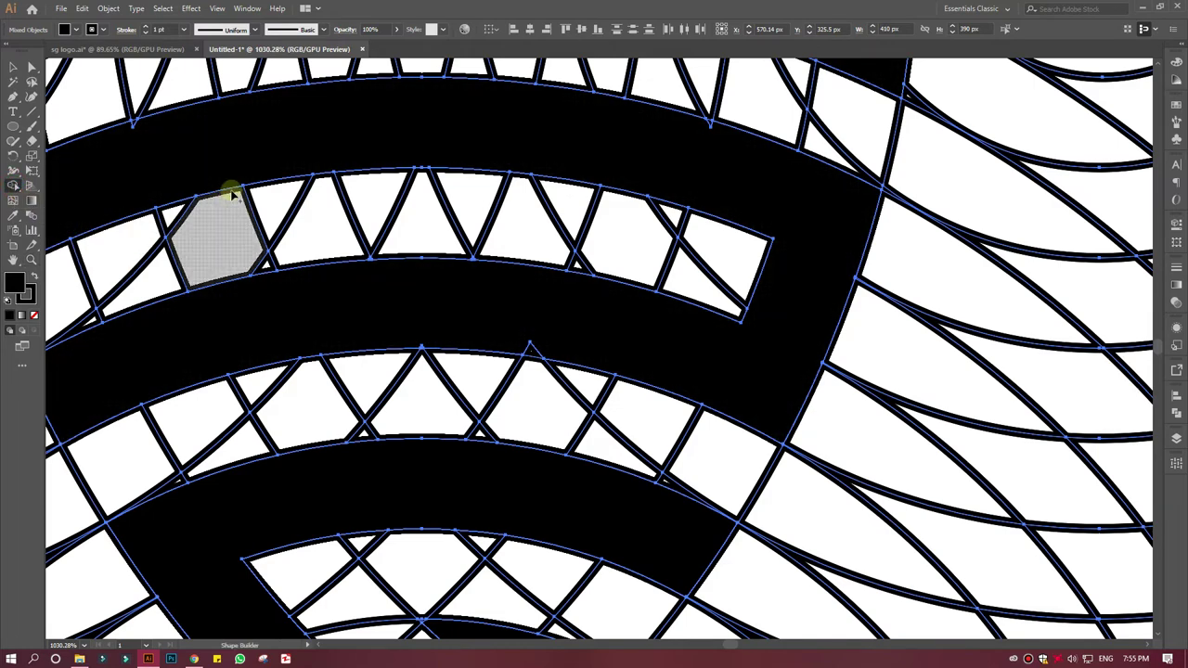
mouse_move(690, 129)
mouse_down()
mouse_move(713, 130)
mouse_move(628, 301)
mouse_up()
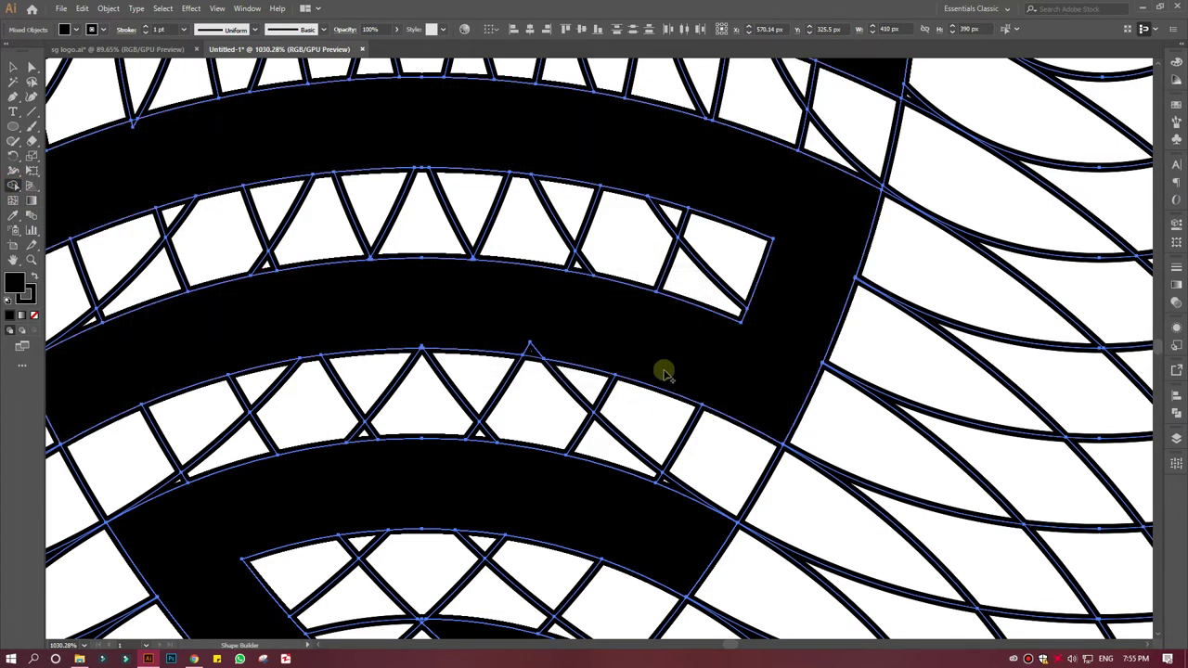
click(529, 348)
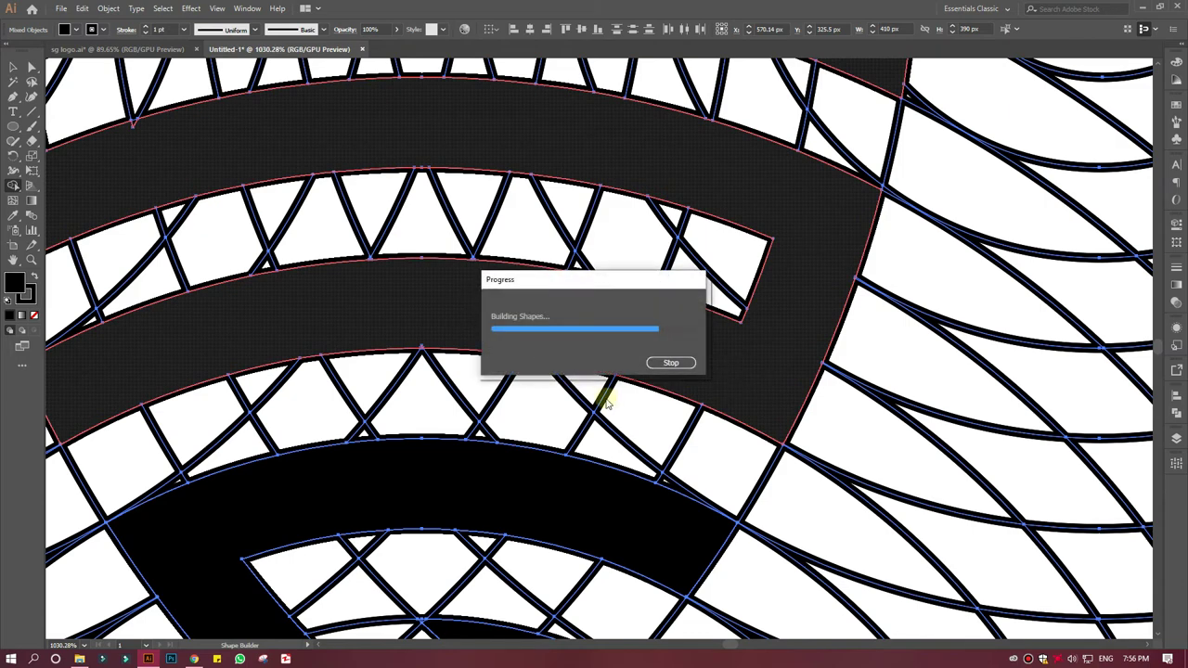
drag(238, 329, 737, 260)
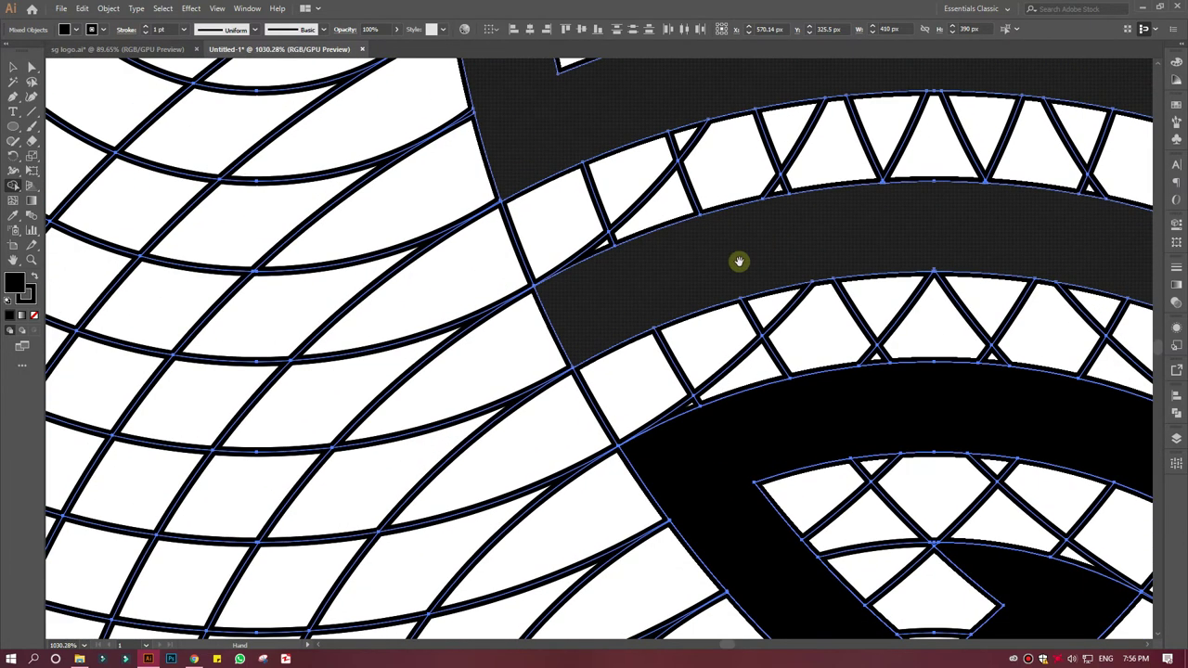
mouse_move(905, 215)
mouse_down()
mouse_move(687, 398)
mouse_move(655, 458)
mouse_up()
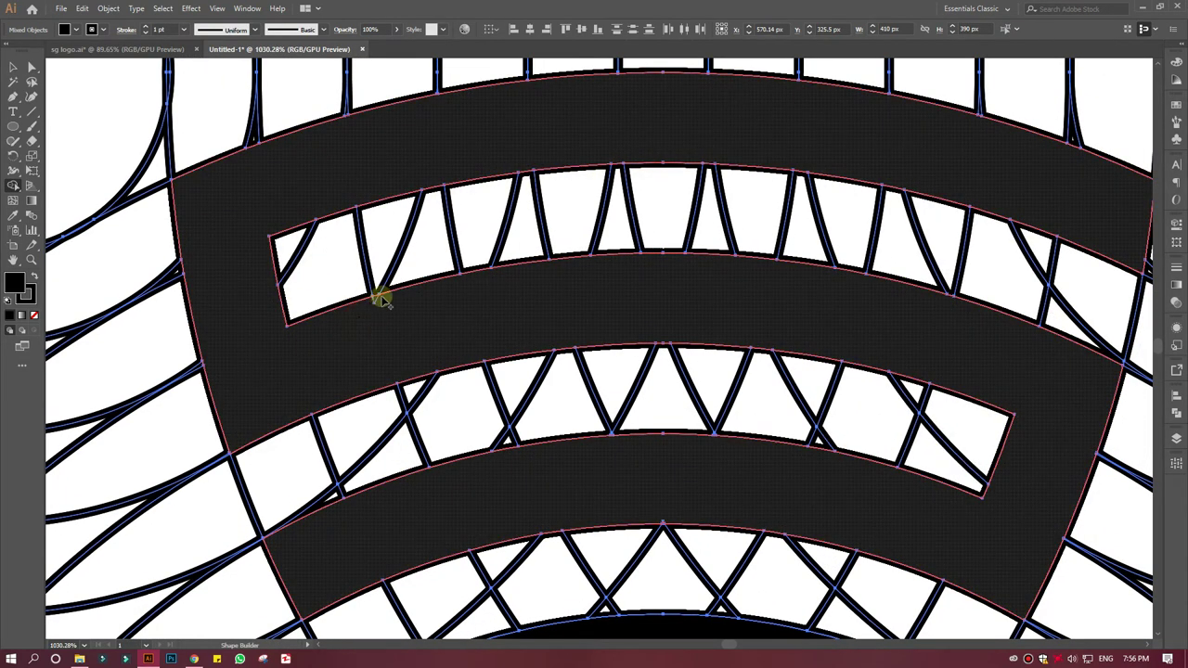
click(380, 298)
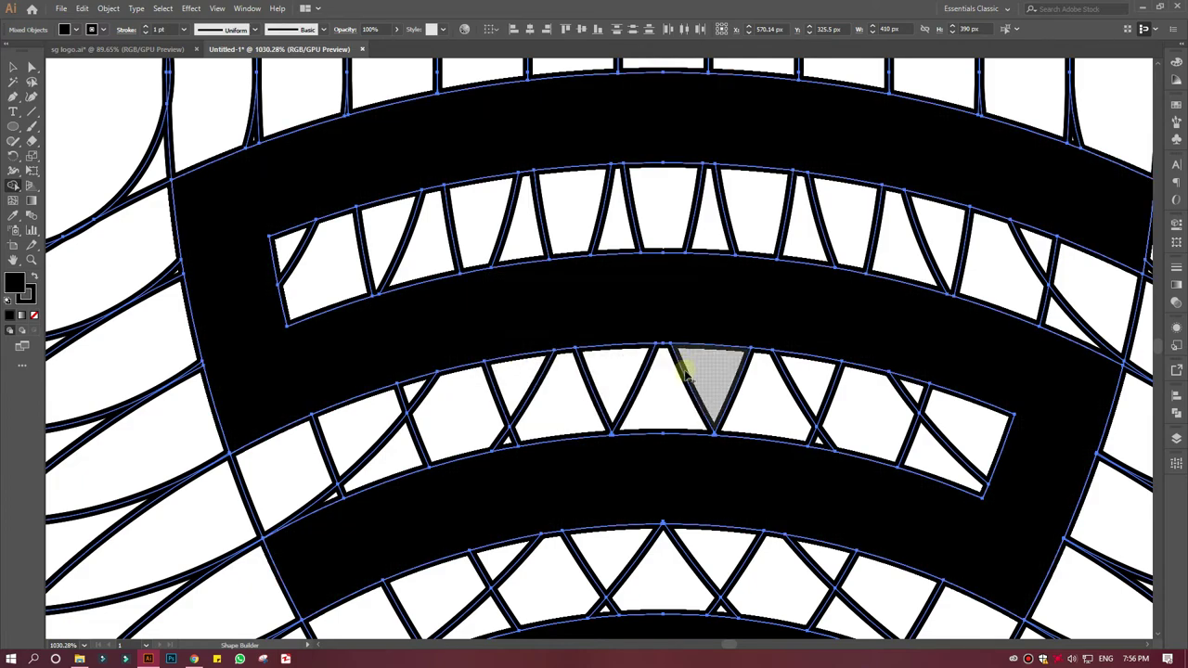
key(ctrl+minus)
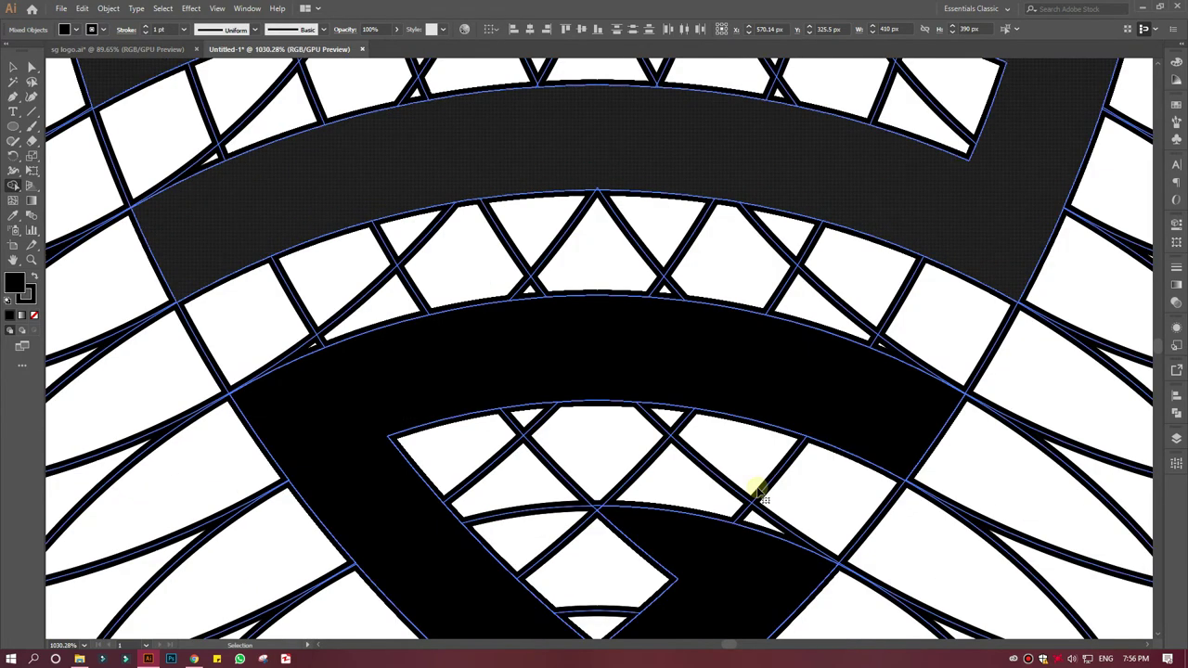
key(ctrl+minus)
key(ctrl+minus)
key(ctrl+minus)
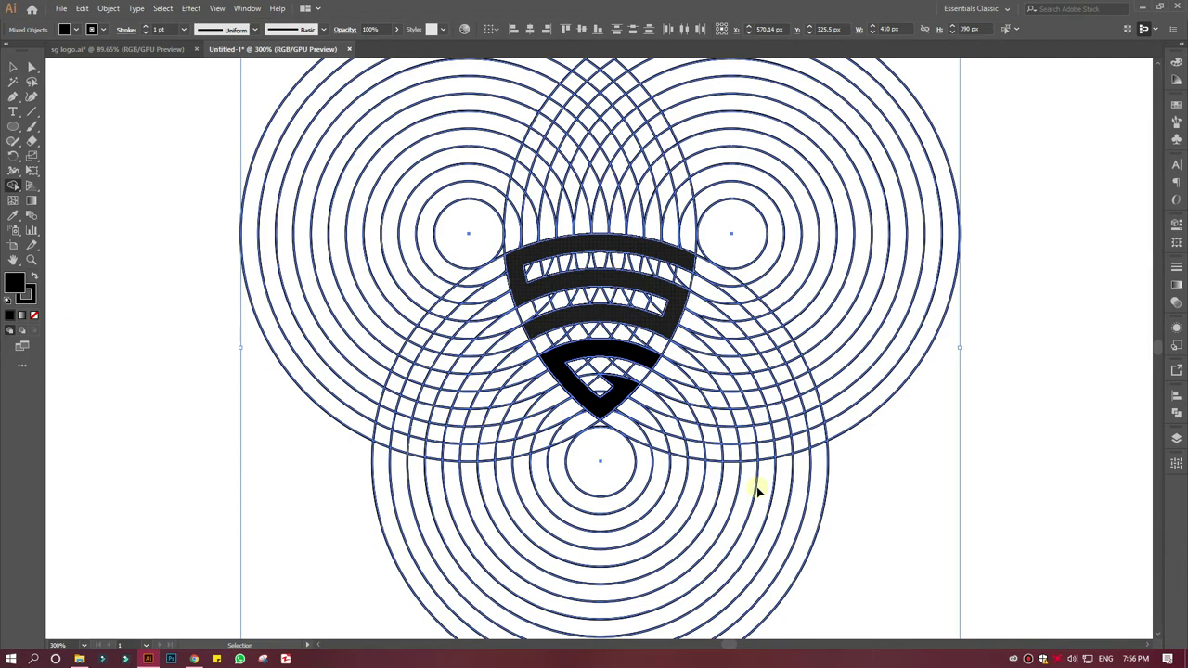
Magic Wand-select the black SG logo, drag it to the artboard's left, then select the leftover circles
click(13, 82)
click(541, 252)
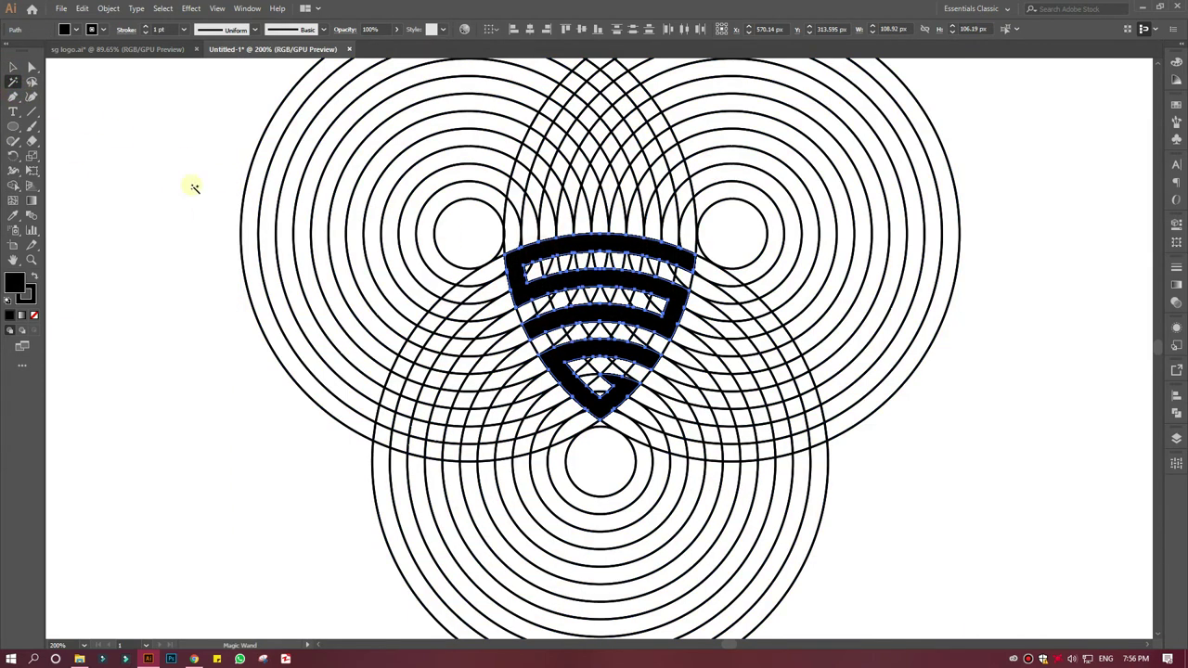
click(13, 67)
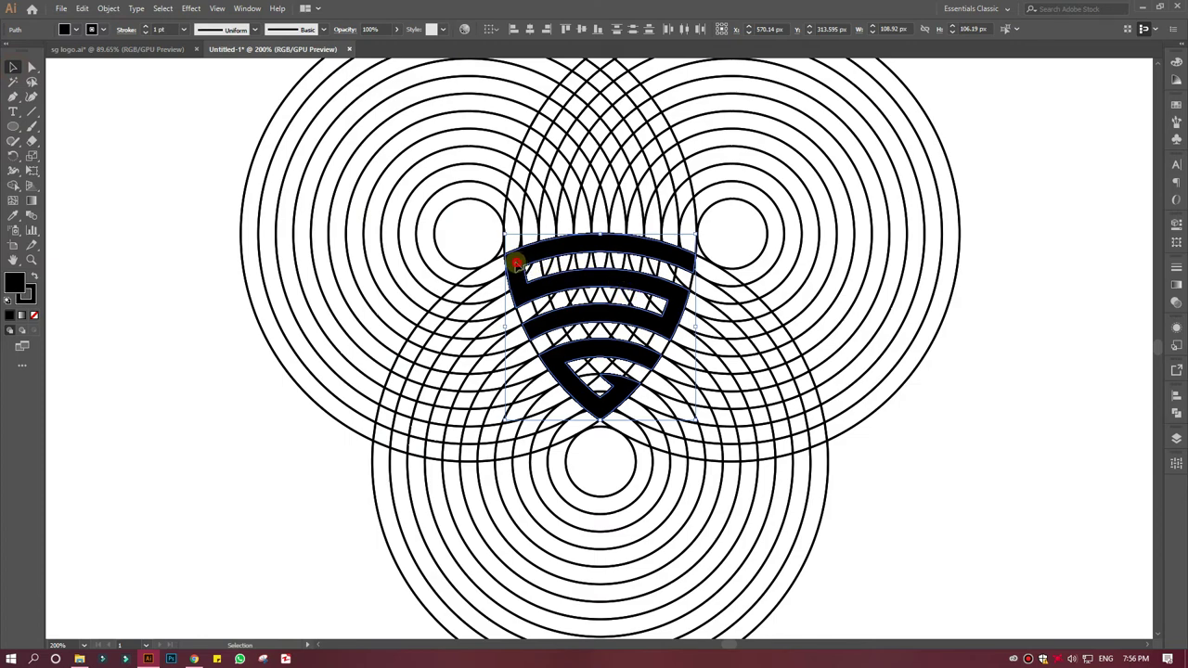
drag(515, 264, 52, 293)
drag(298, 99, 974, 549)
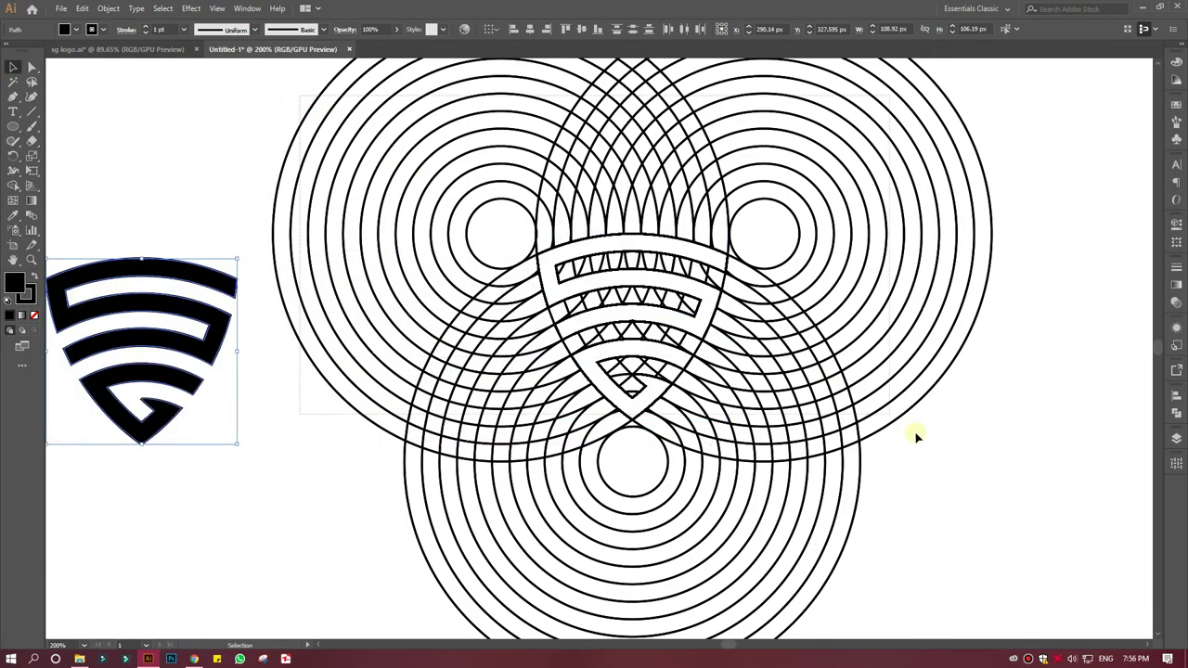